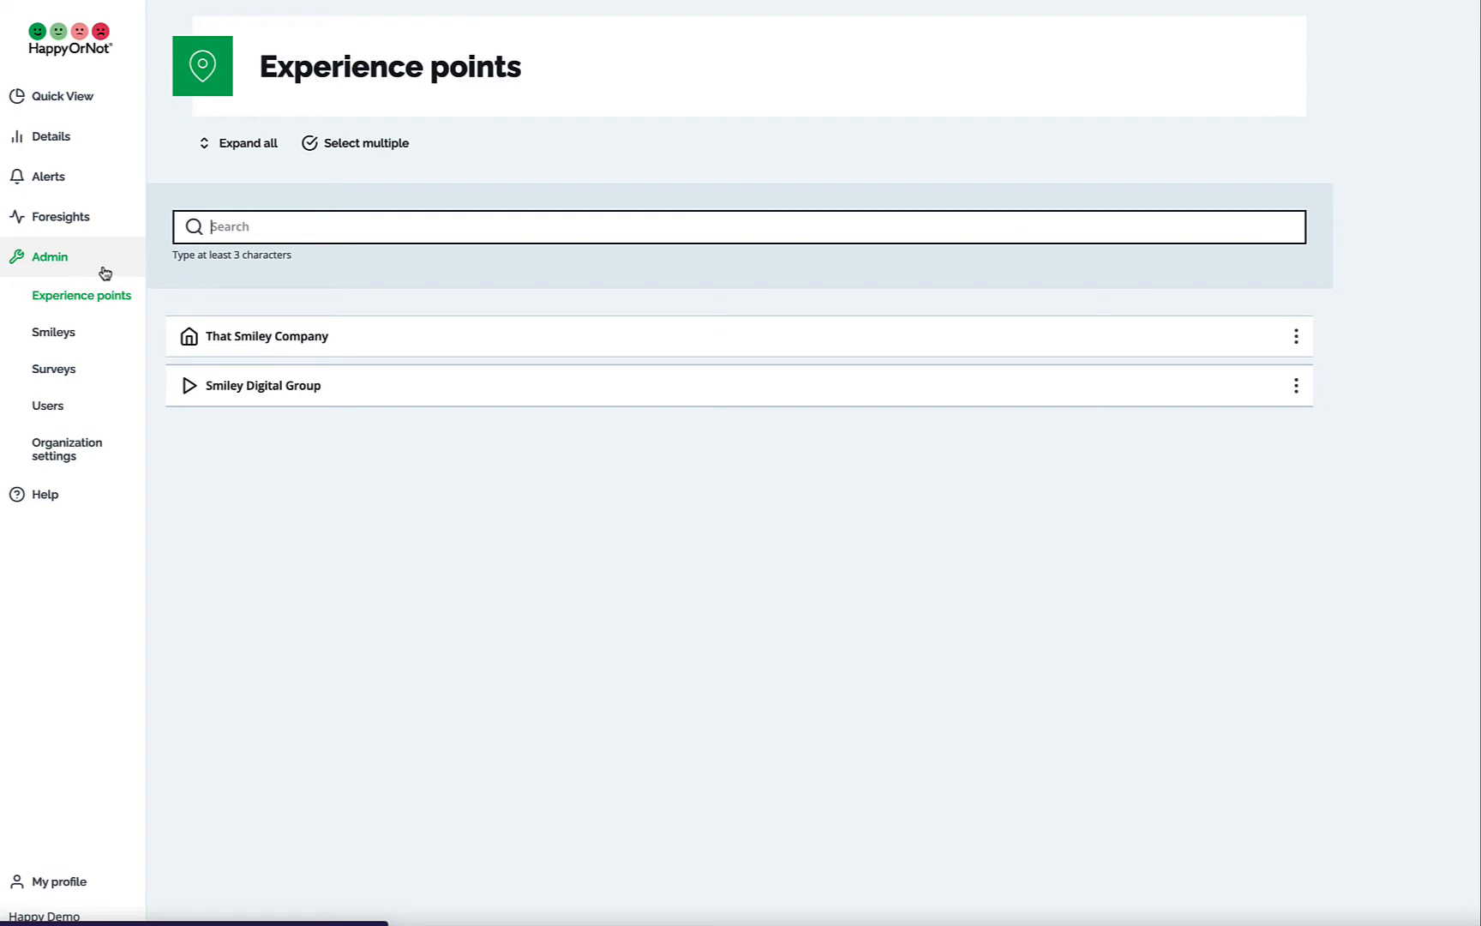
Start adding a new user in the user administration and enter the user's email address.
left_click(104, 414)
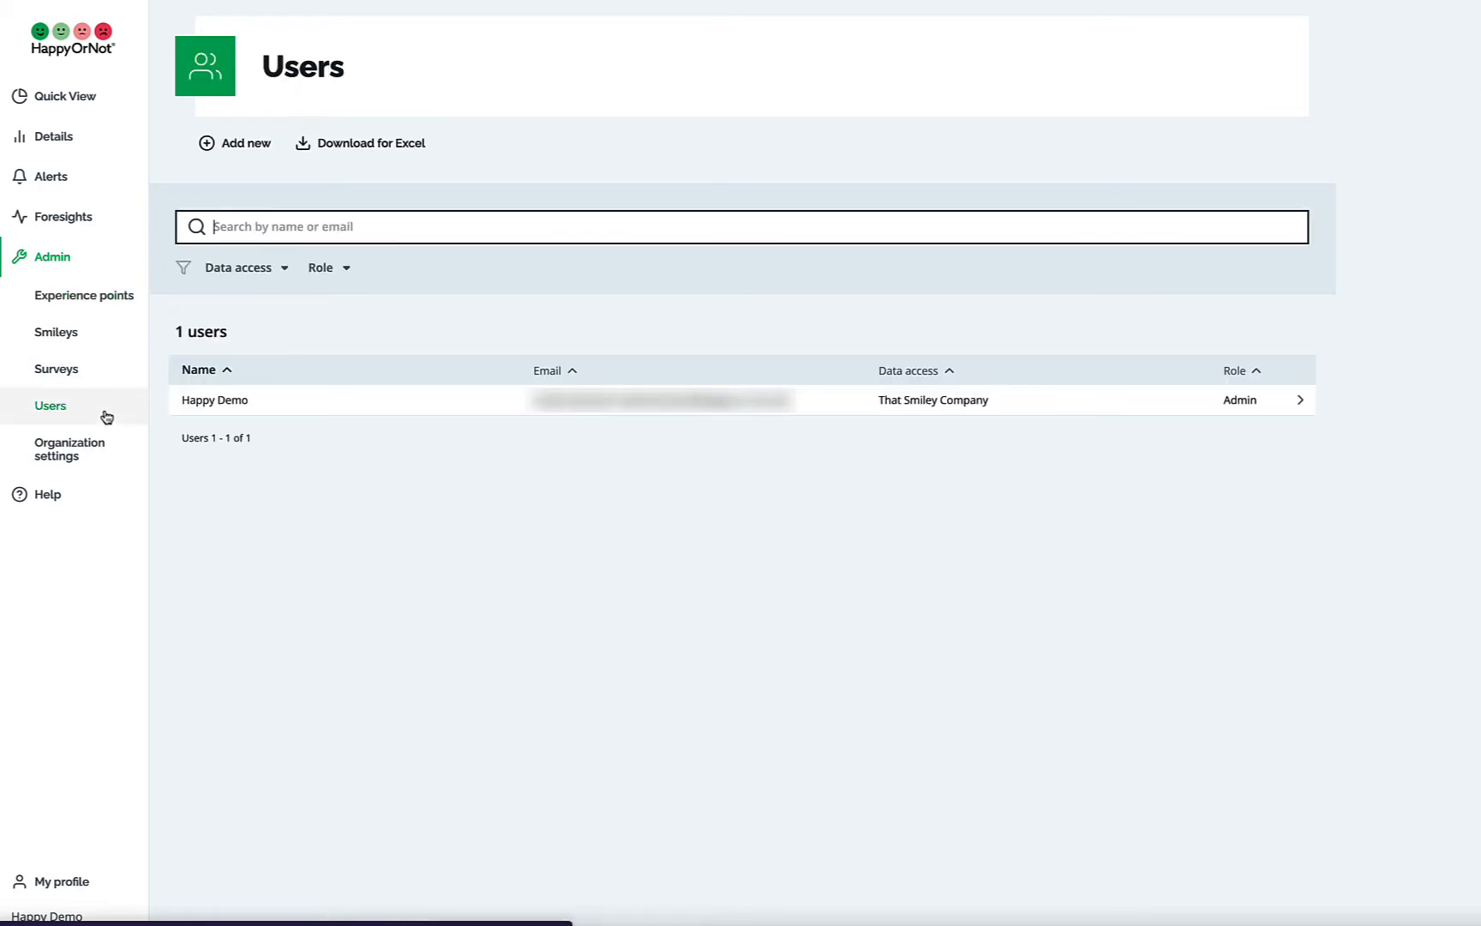
left_click(273, 153)
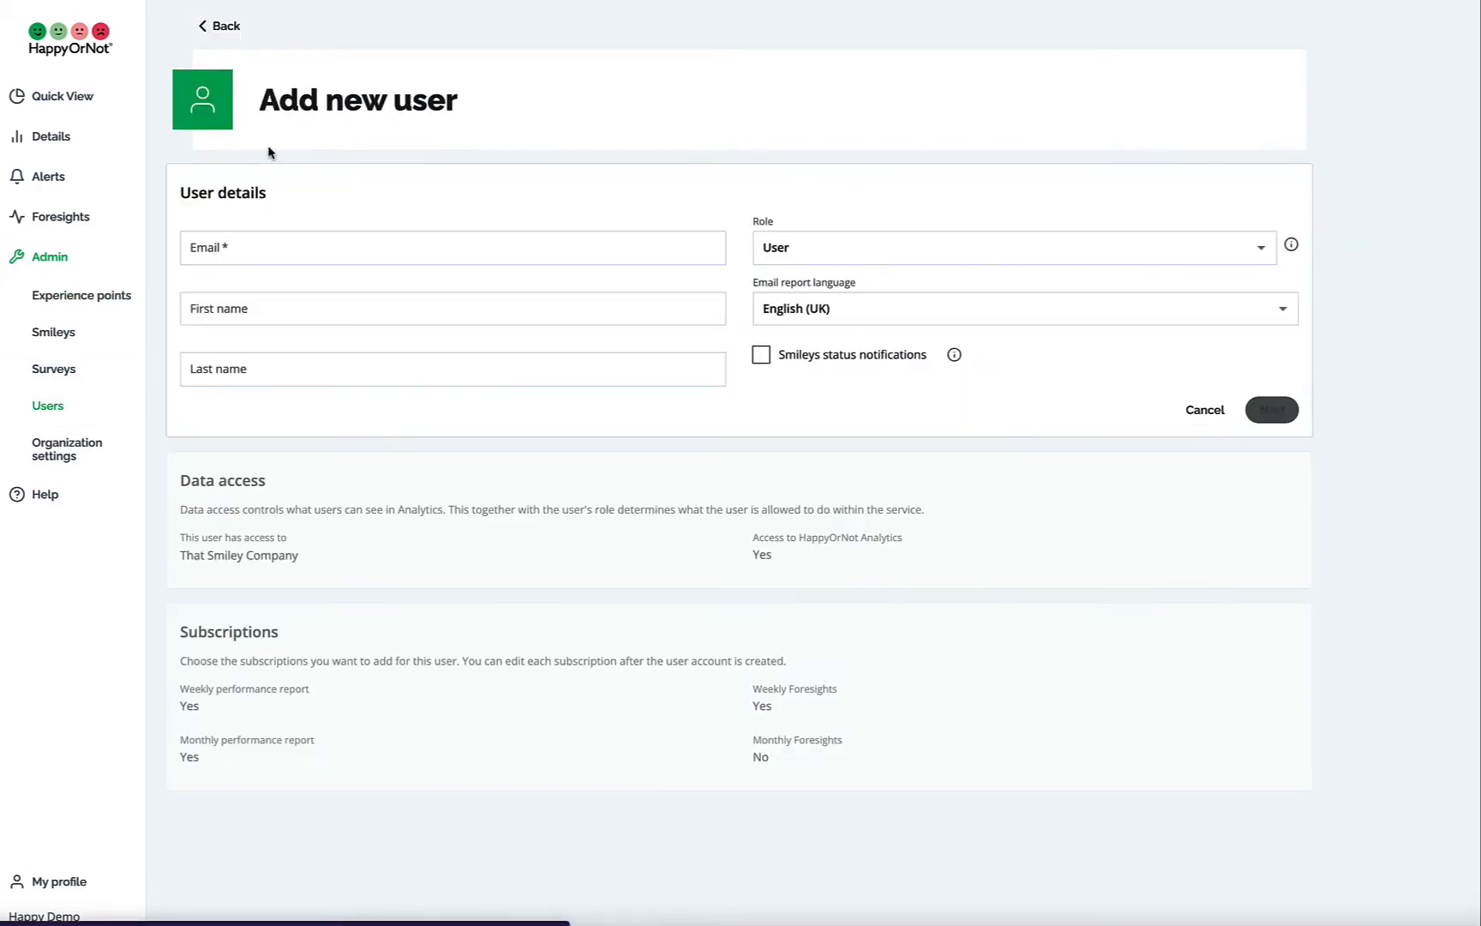
left_click(263, 254)
type("test.demo@")
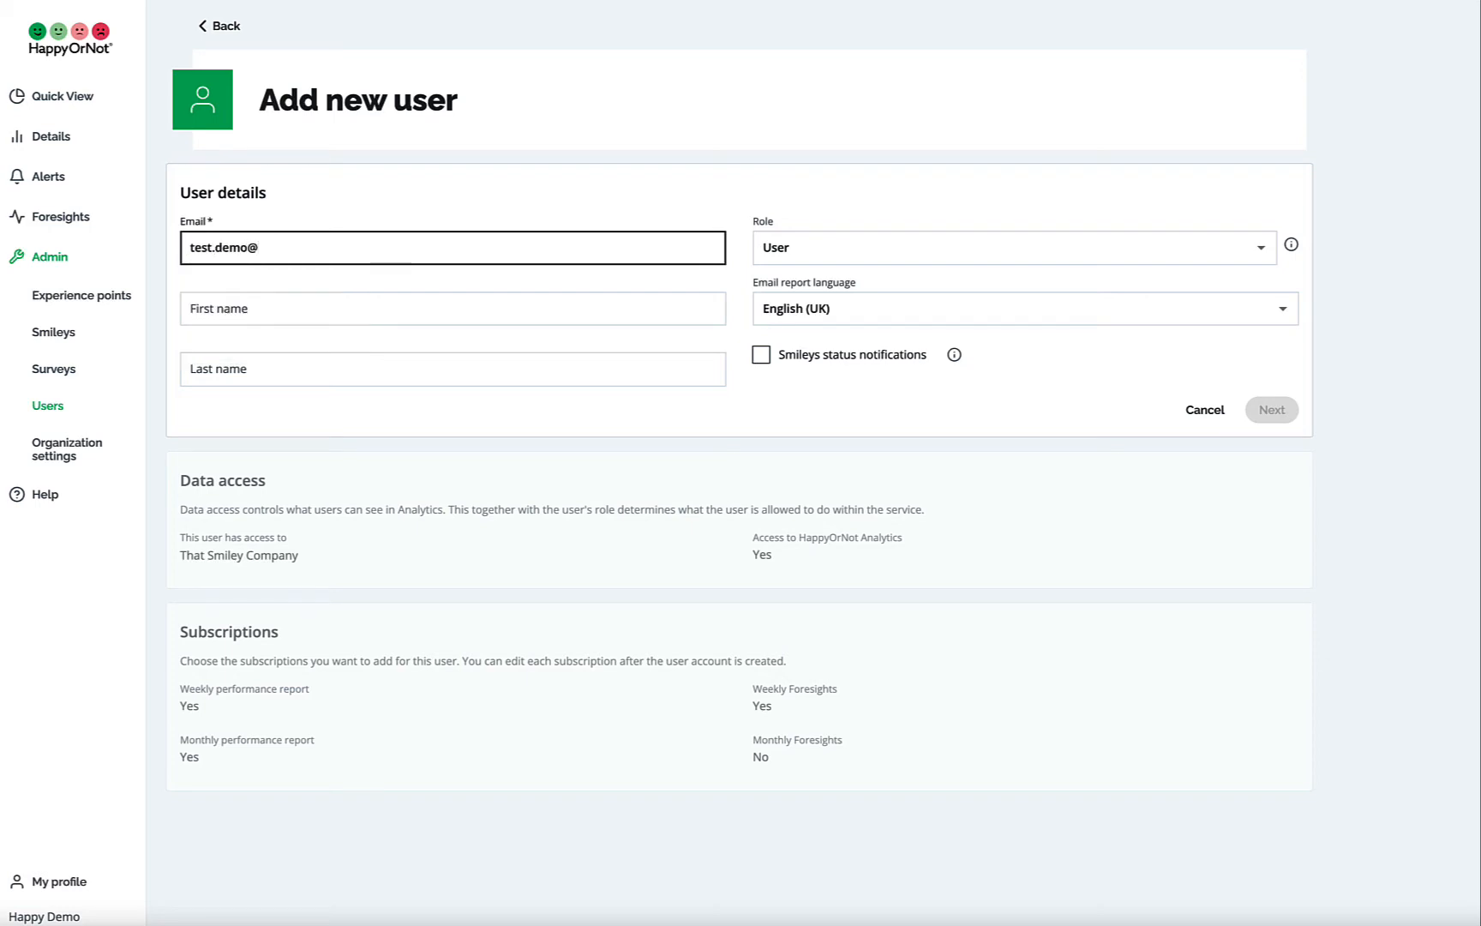
type("test.org")
key("Tab")
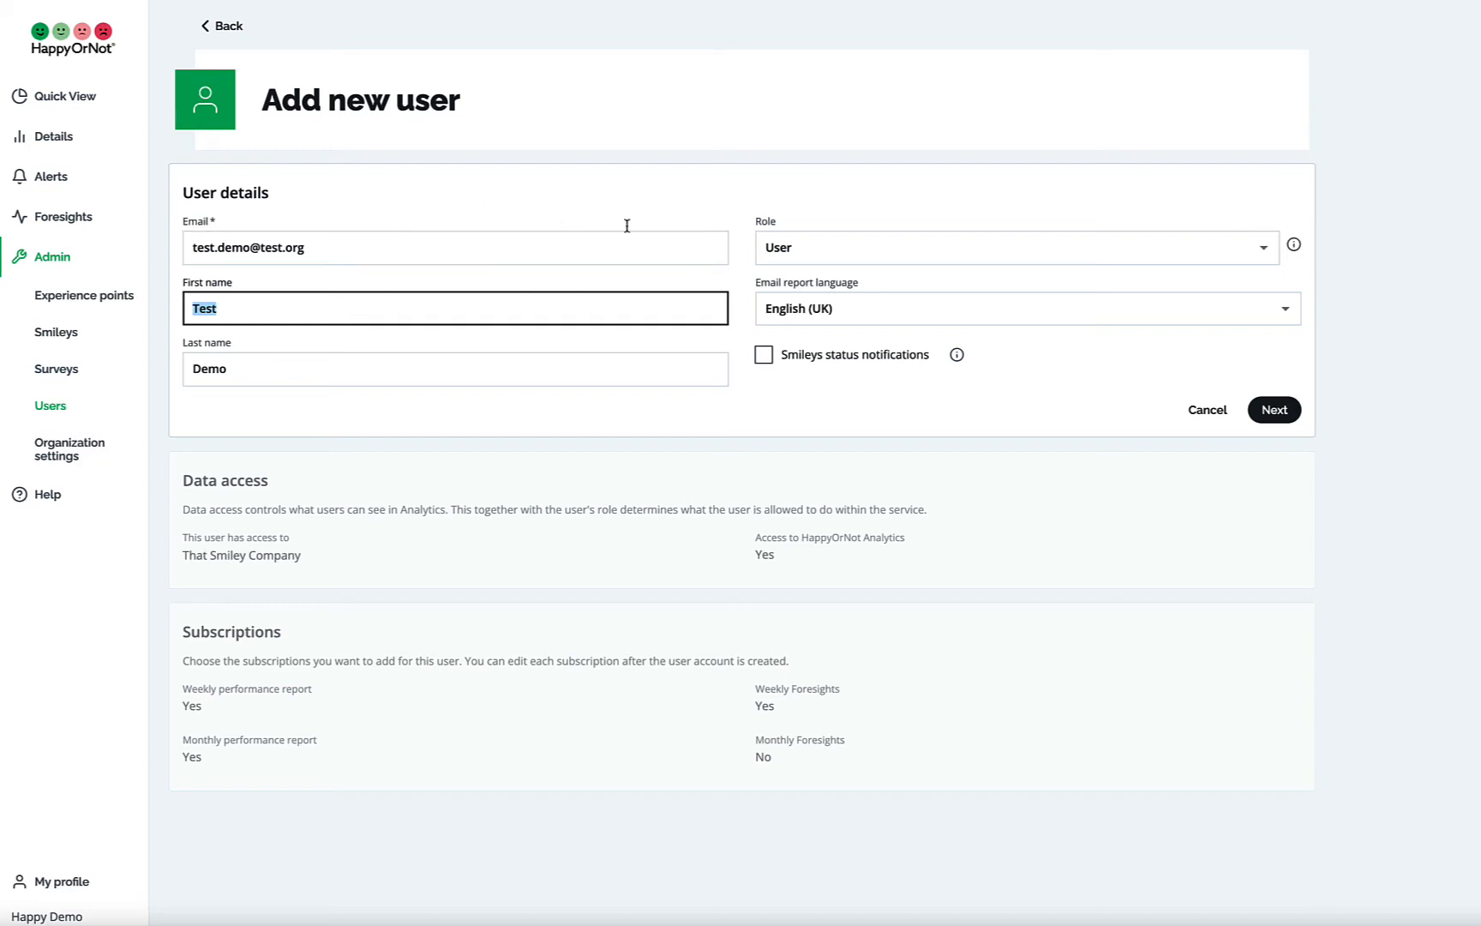
Set the role to User and email report language to English (UK), leave Smileys status notifications off, and proceed to data access.
left_click(1116, 251)
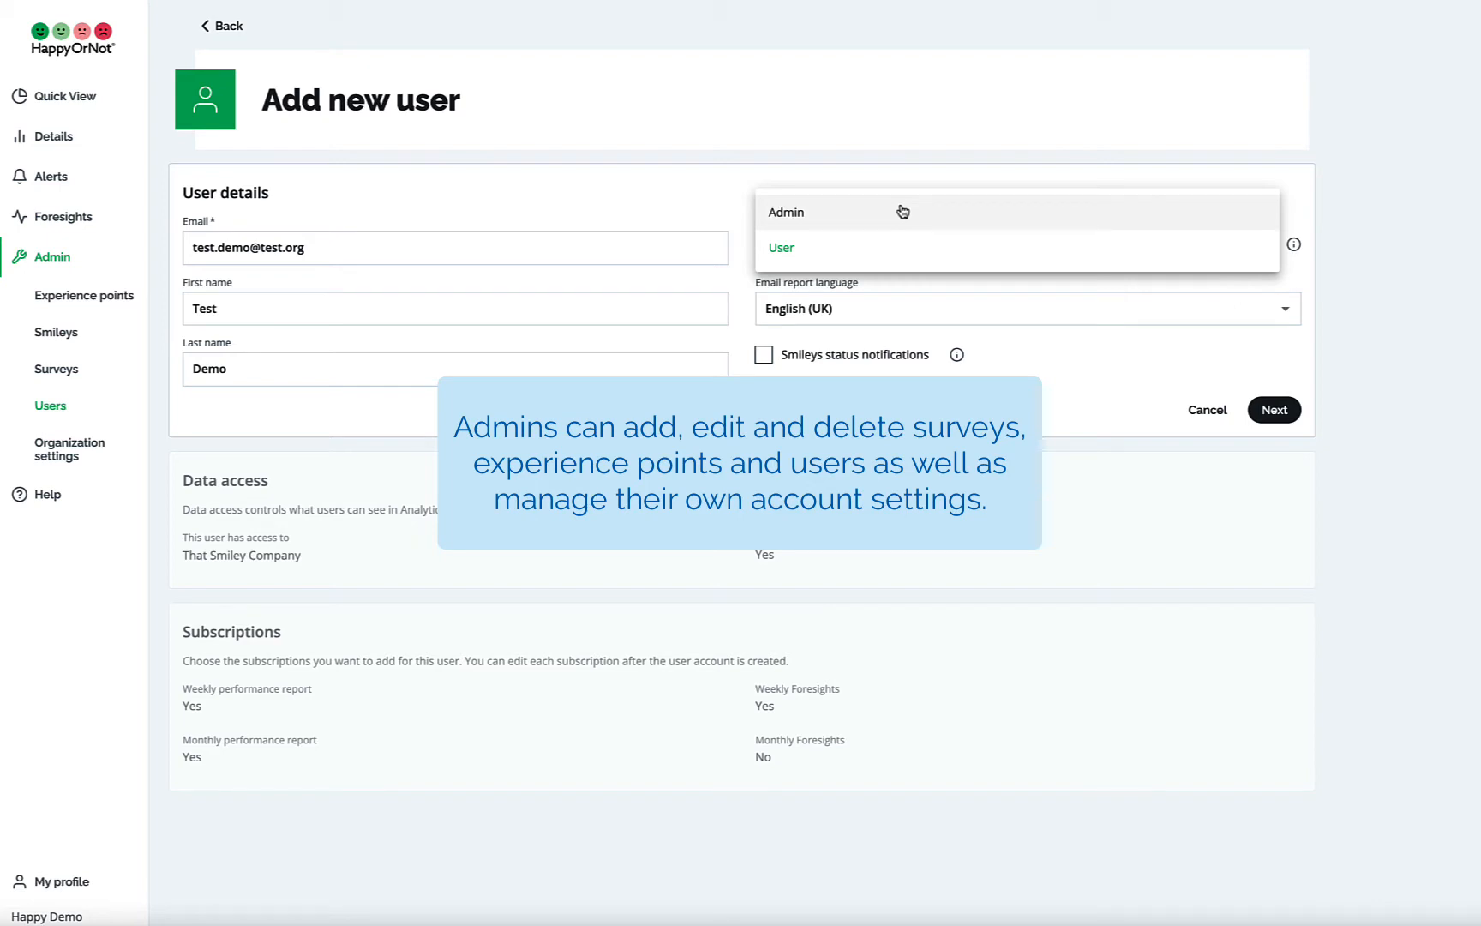
left_click(823, 258)
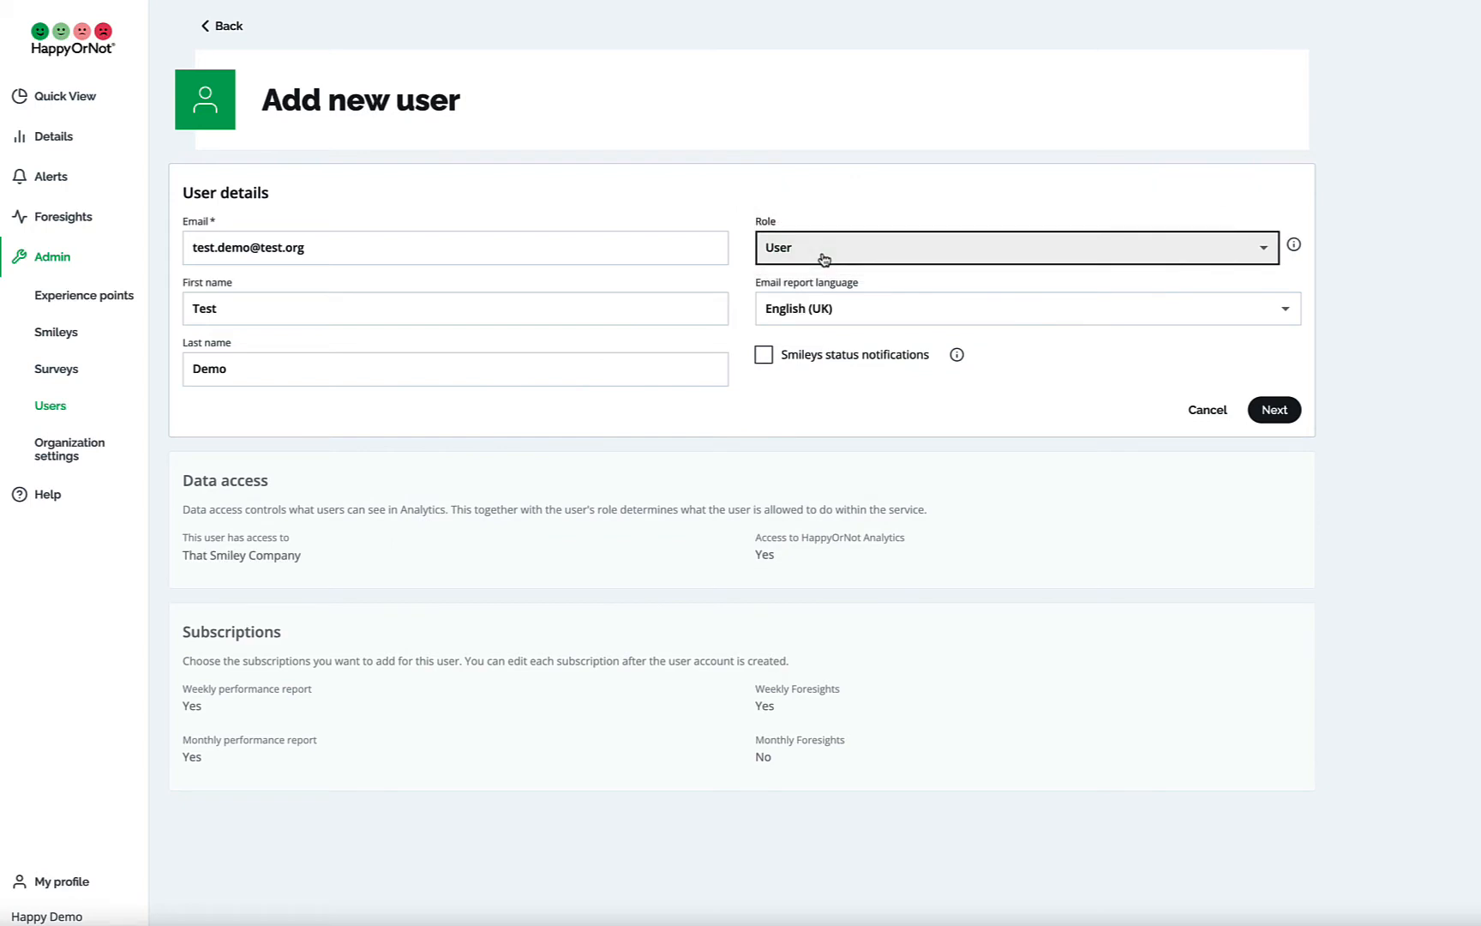
left_click(1084, 317)
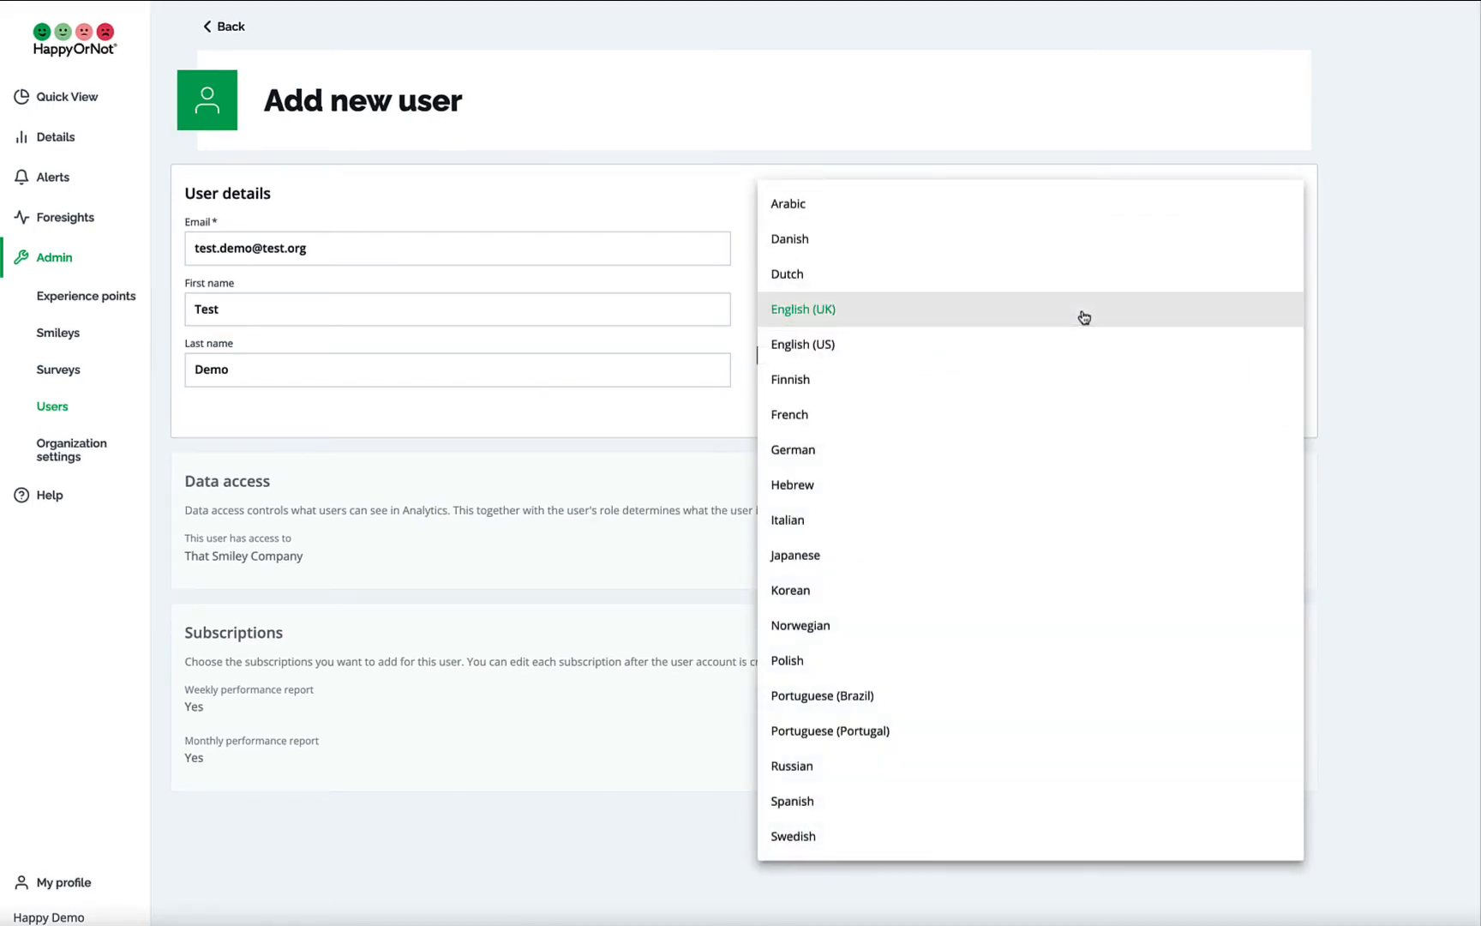
left_click(1085, 317)
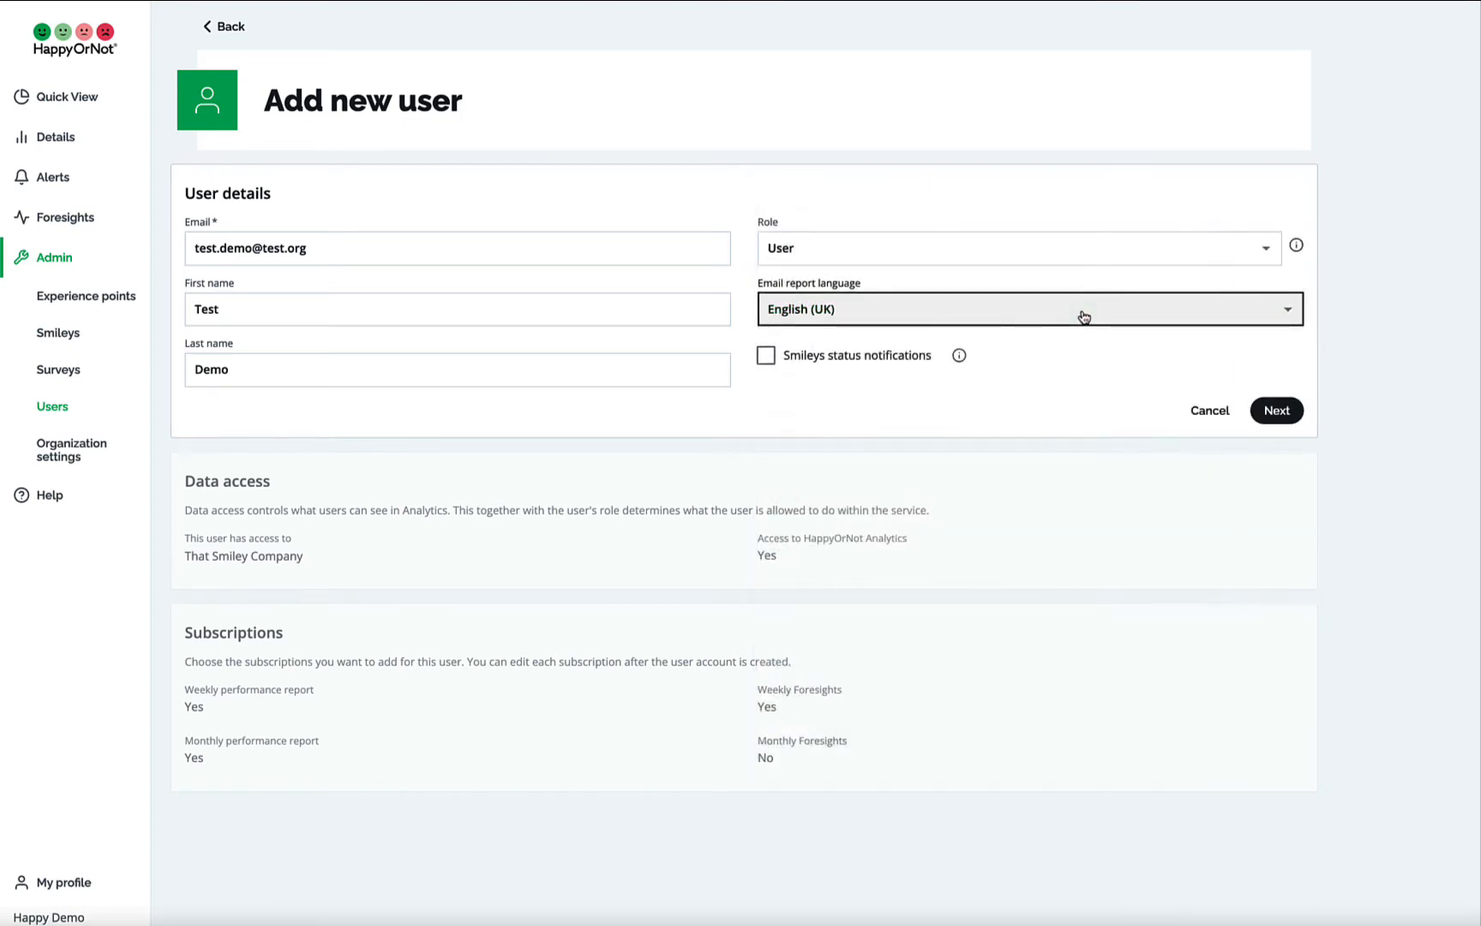
left_click(764, 363)
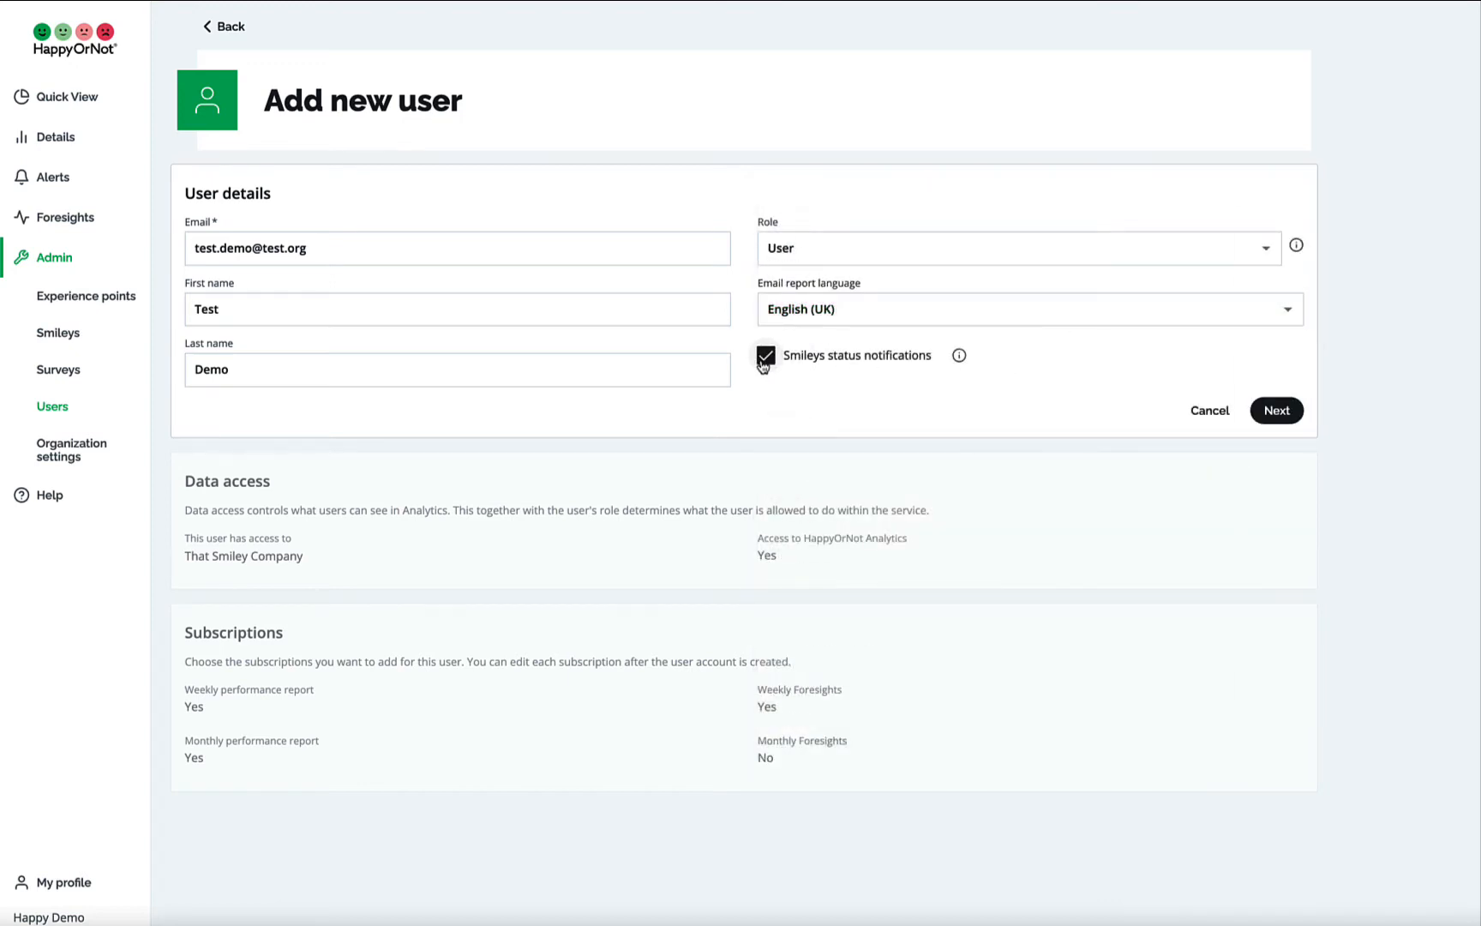
left_click(764, 362)
left_click(1262, 411)
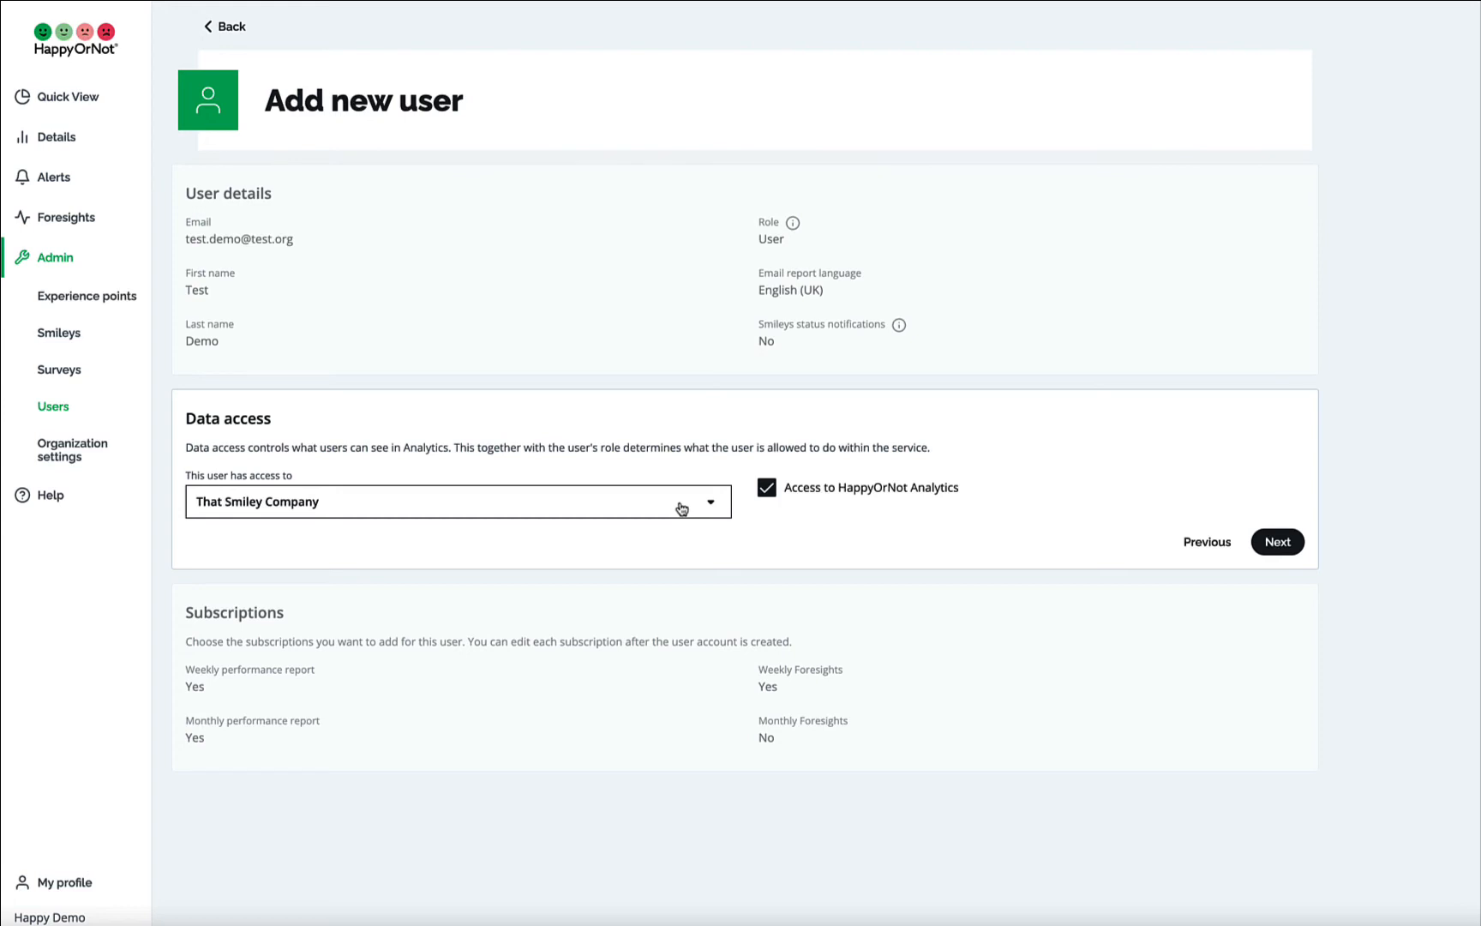
Keep Access to HappyOrNot Analytics enabled with data access to That Smiley Company, and proceed to the subscriptions.
left_click(768, 491)
left_click(768, 490)
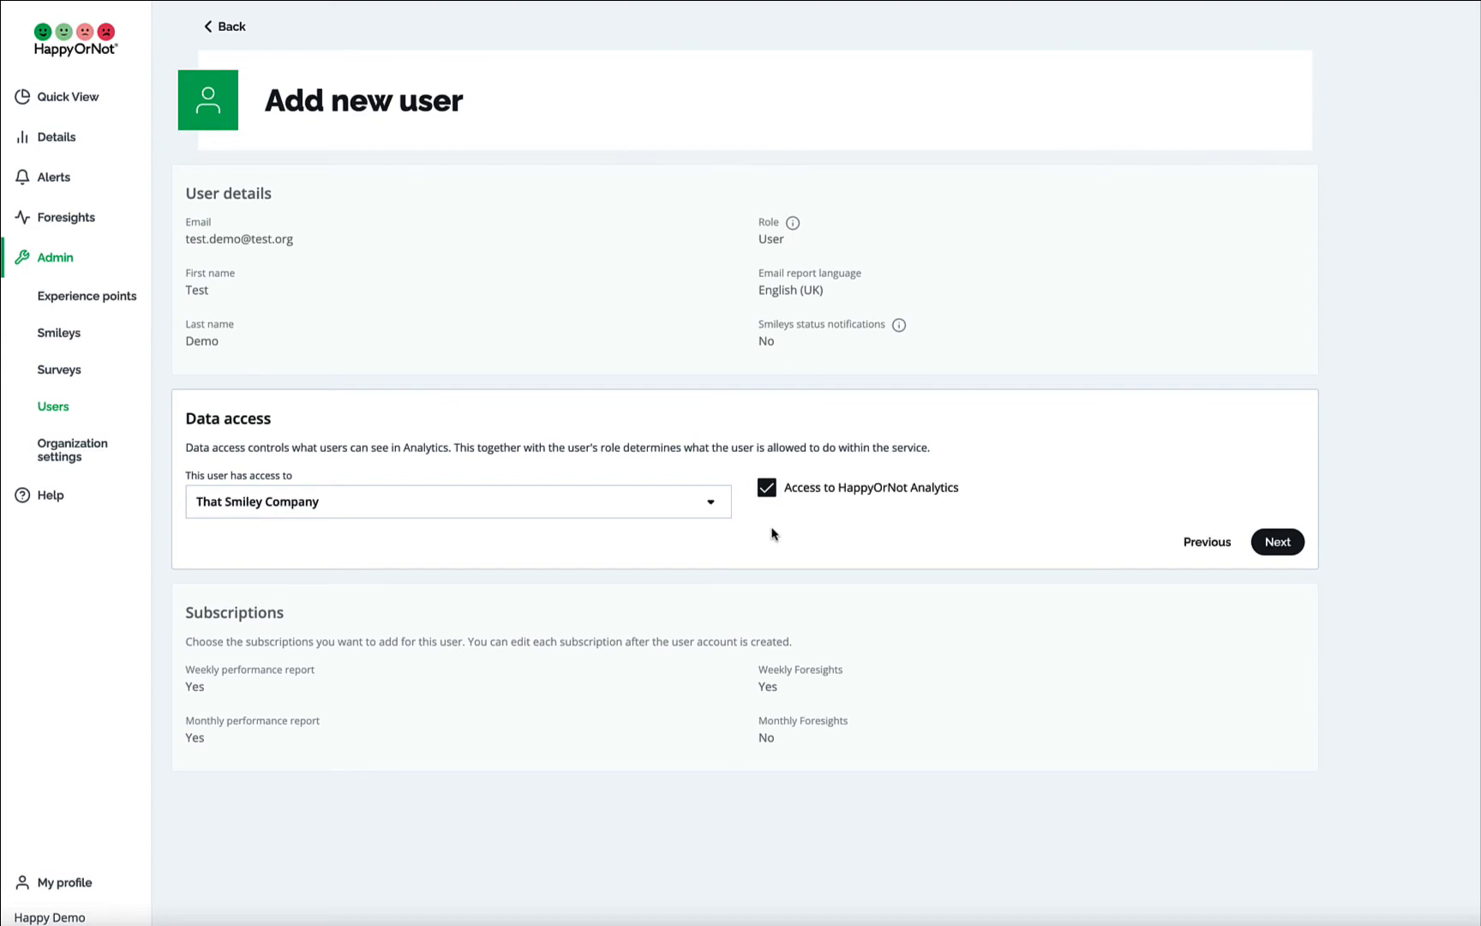
left_click(1272, 542)
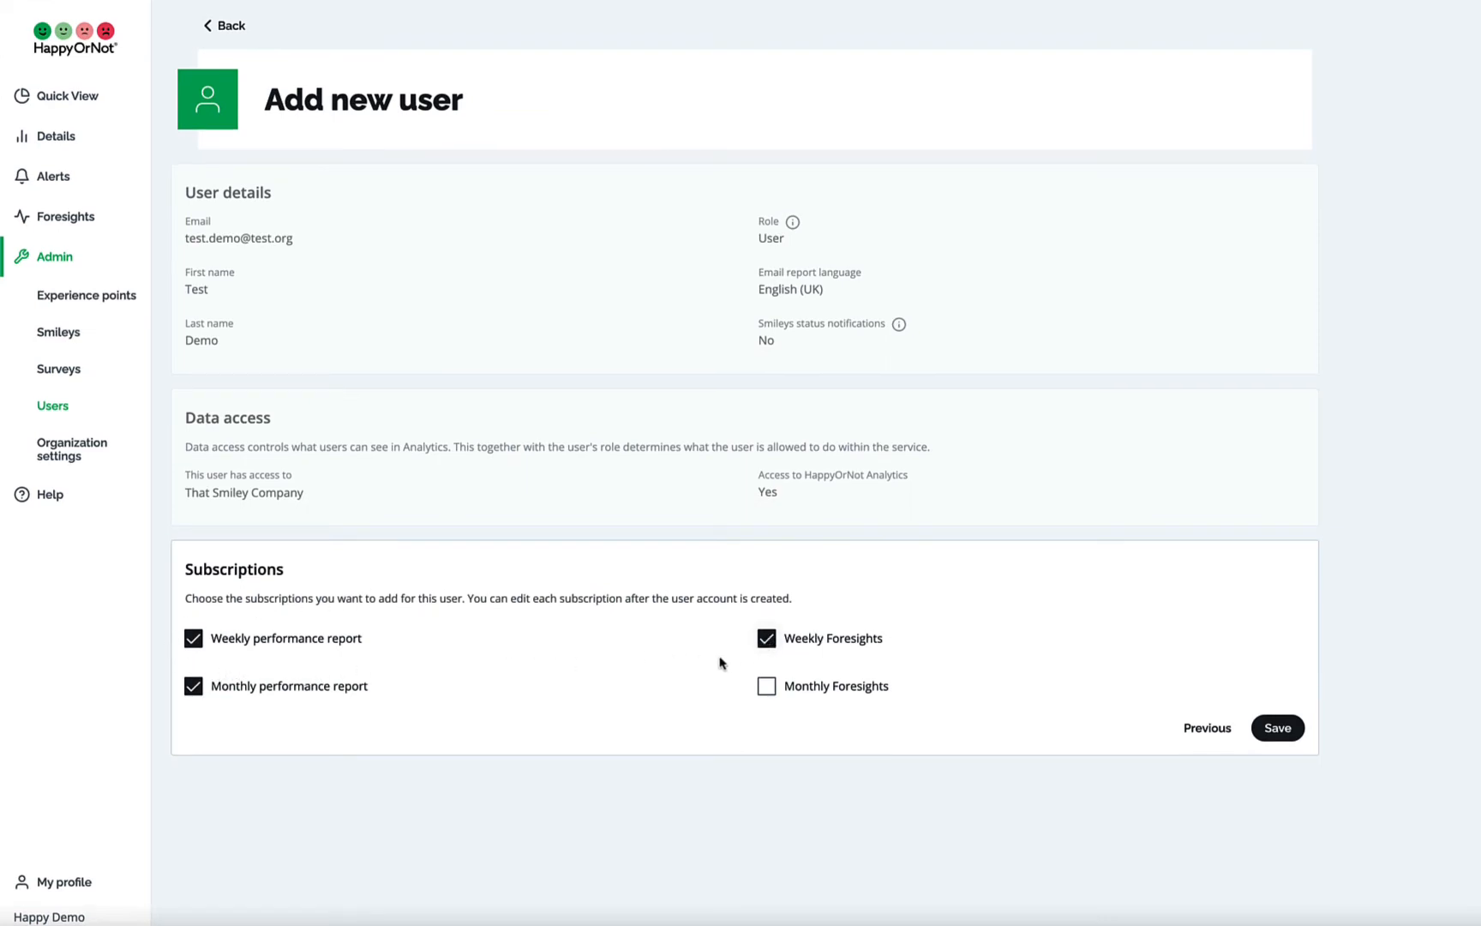
Disable the Weekly Foresights subscription, enable Monthly Foresights, and save the new user.
left_click(767, 638)
left_click(768, 689)
left_click(1279, 728)
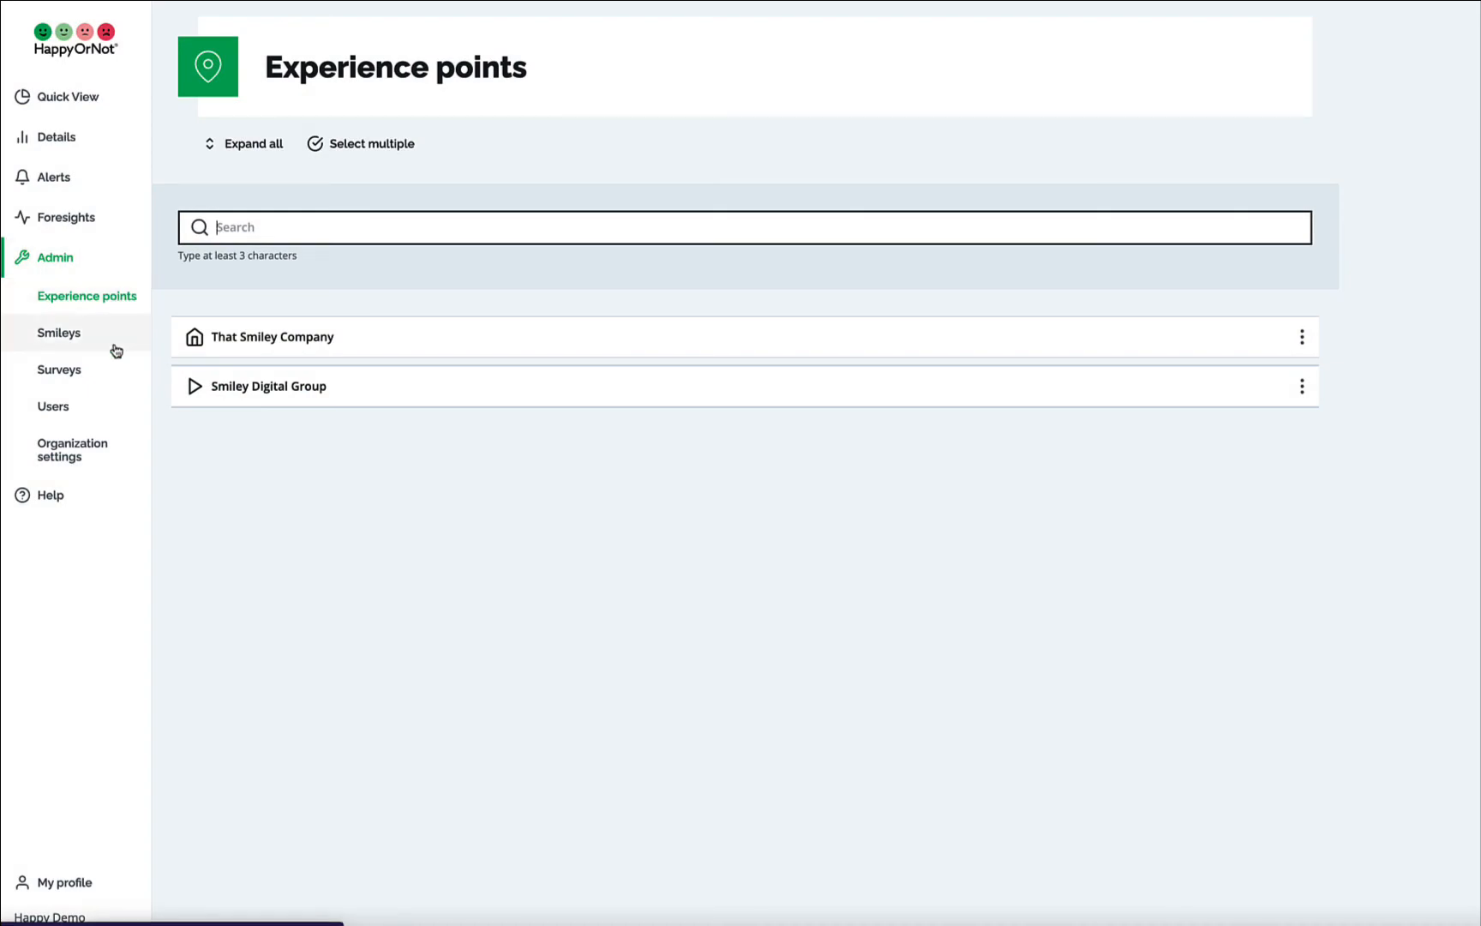
Search the user list for "Test", open the new user's record and request deletion of the user.
left_click(115, 412)
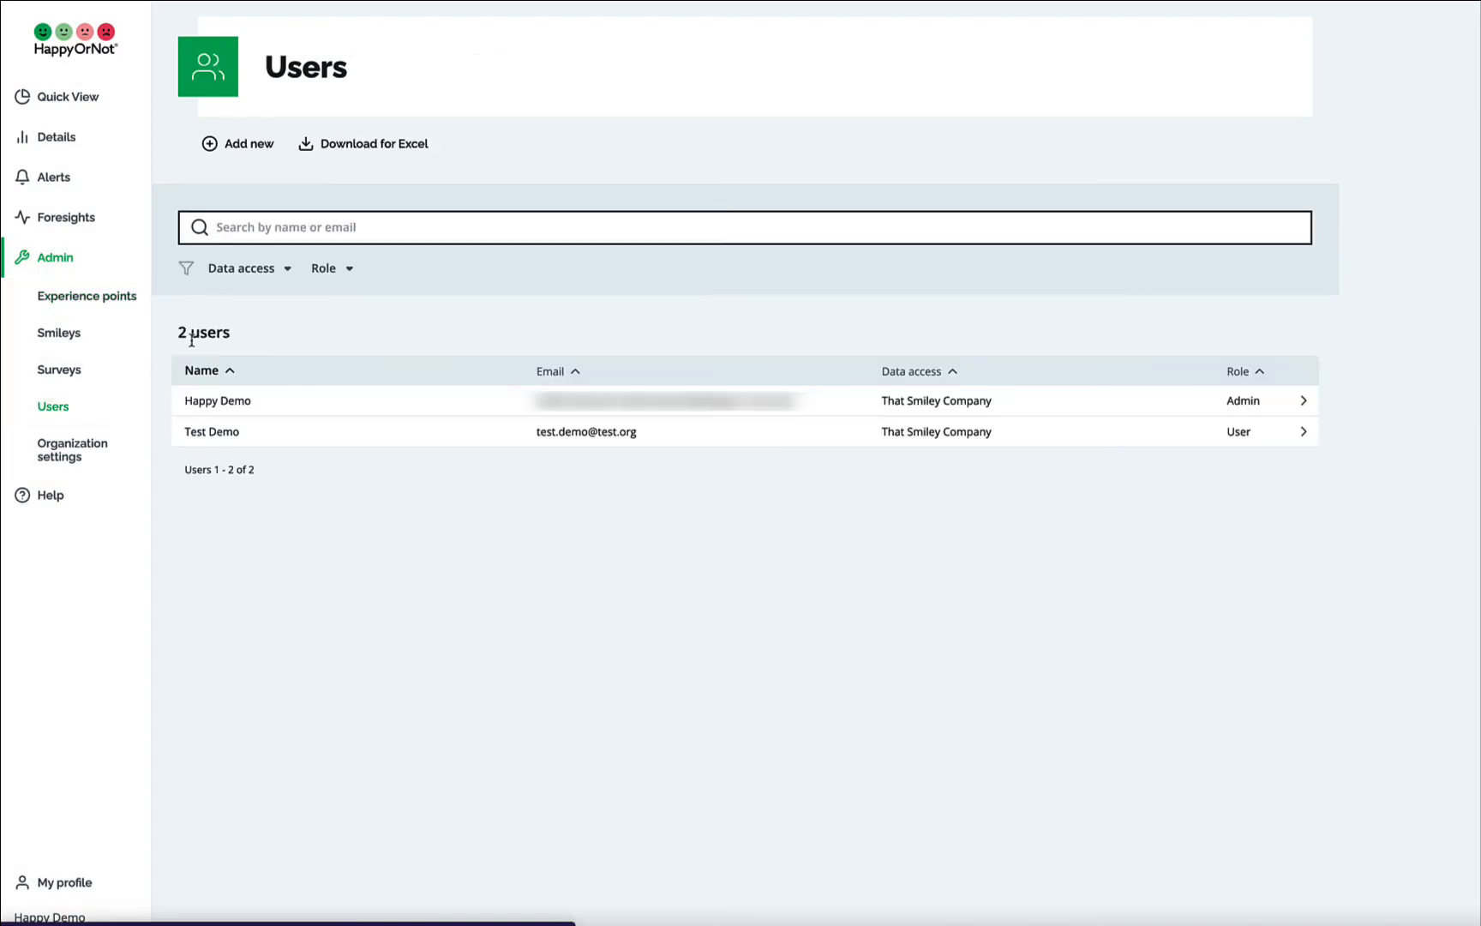
type("Test")
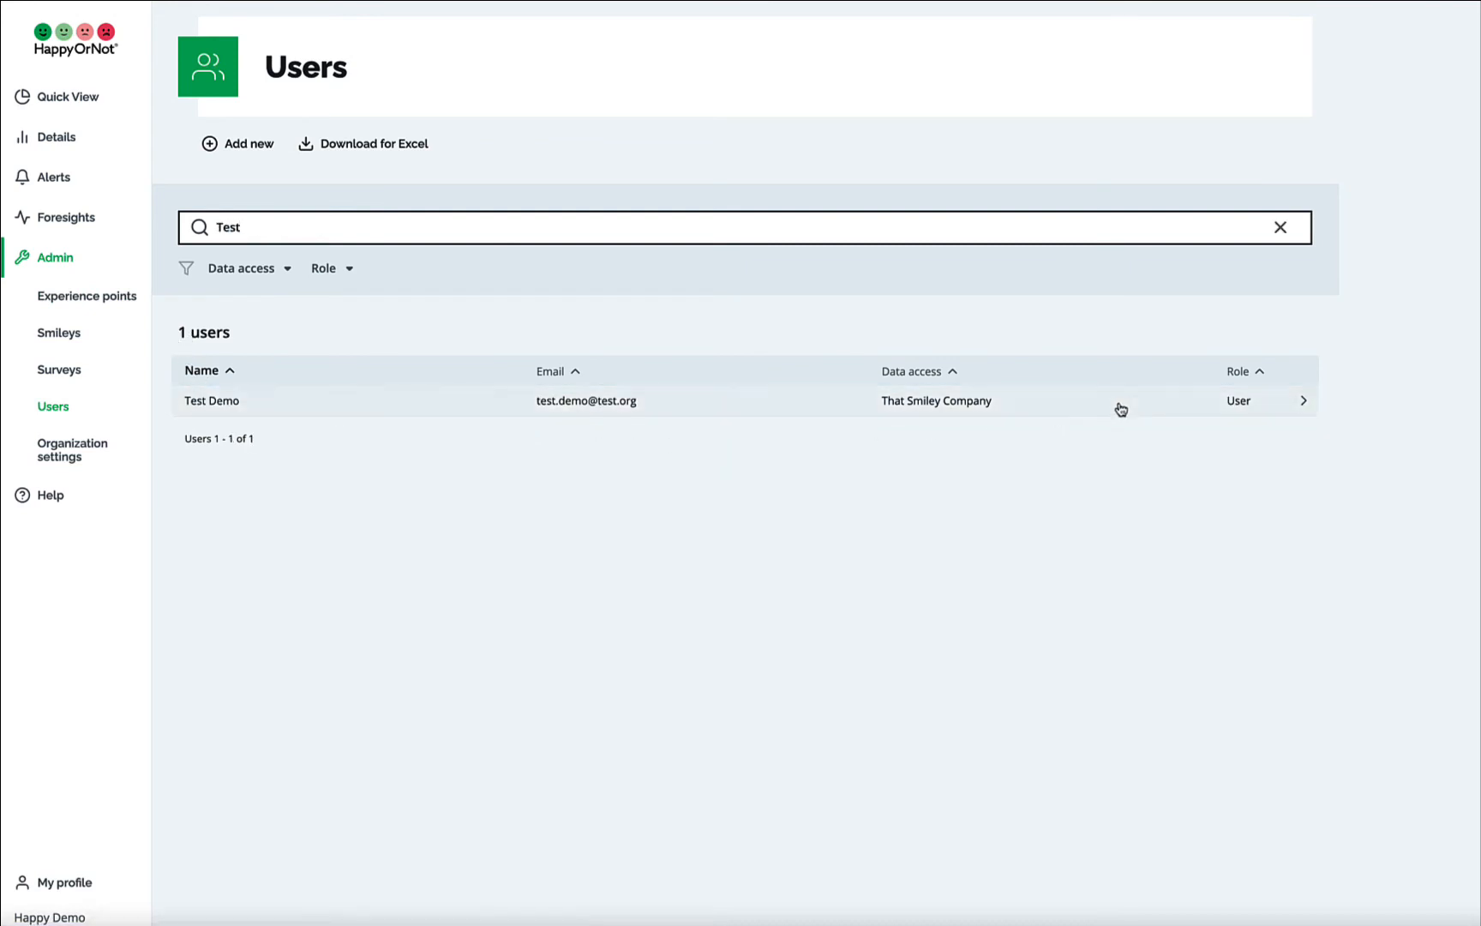
left_click(1082, 410)
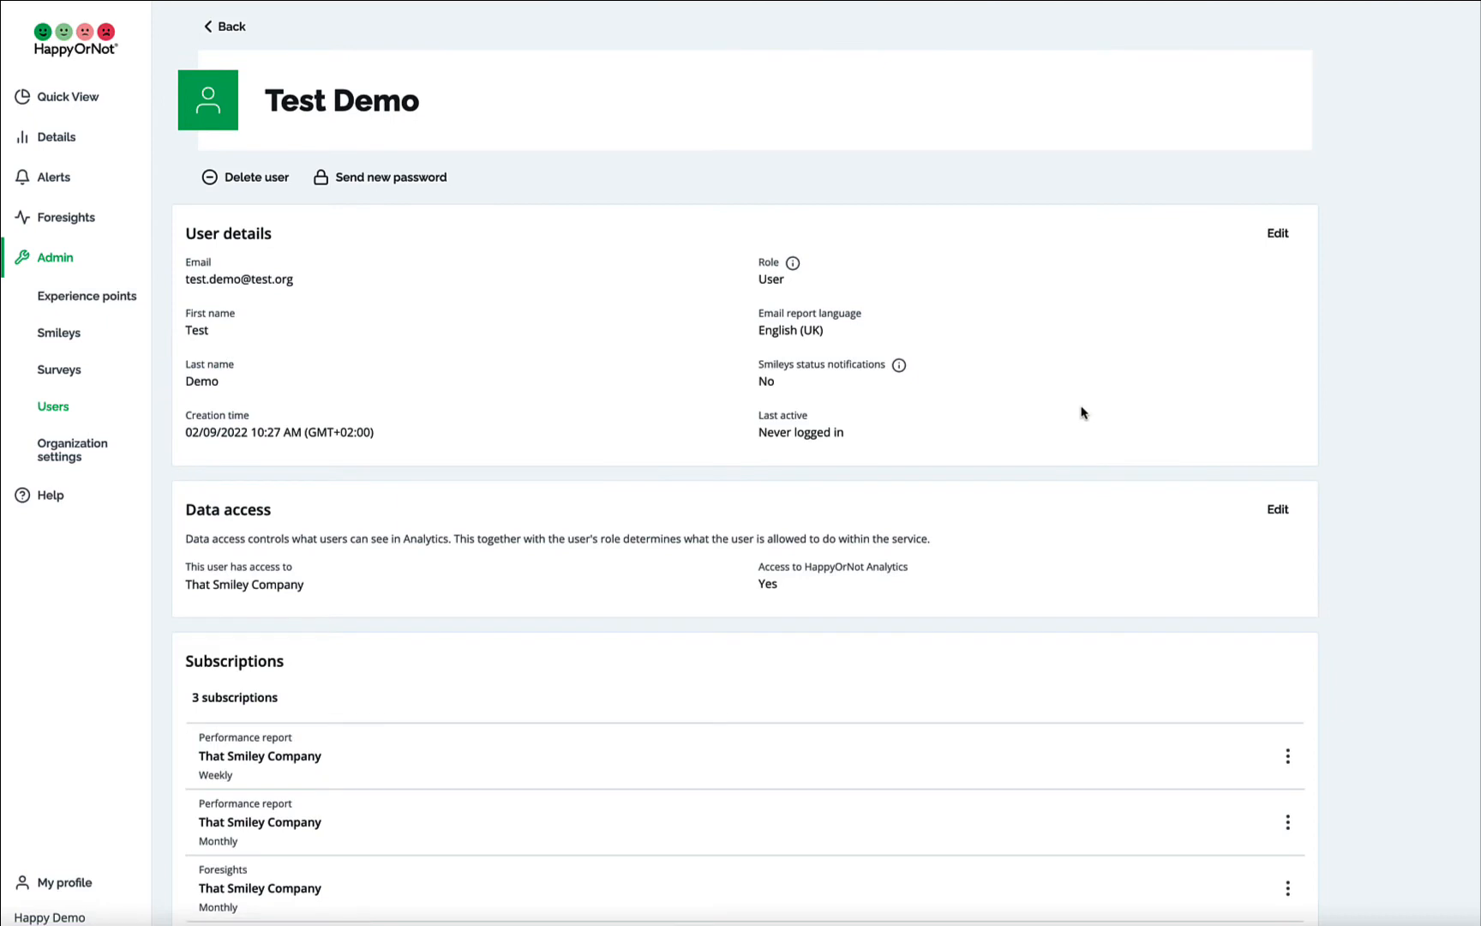
left_click(248, 186)
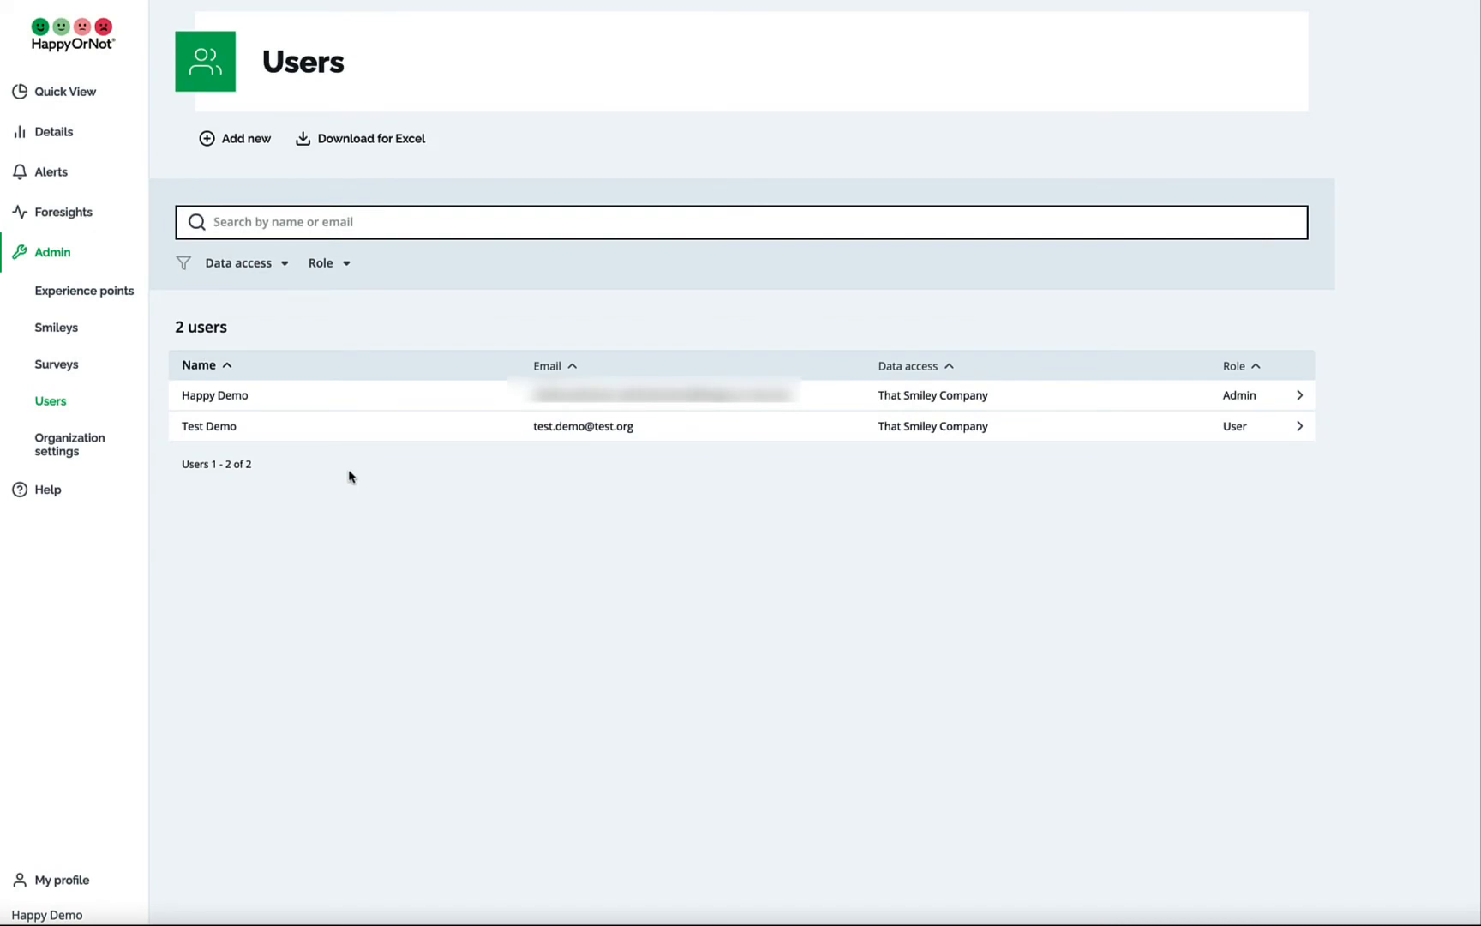
Open the test user's record and examine the editable user details and the weekly performance report's subscription options without changing anything.
left_click(325, 432)
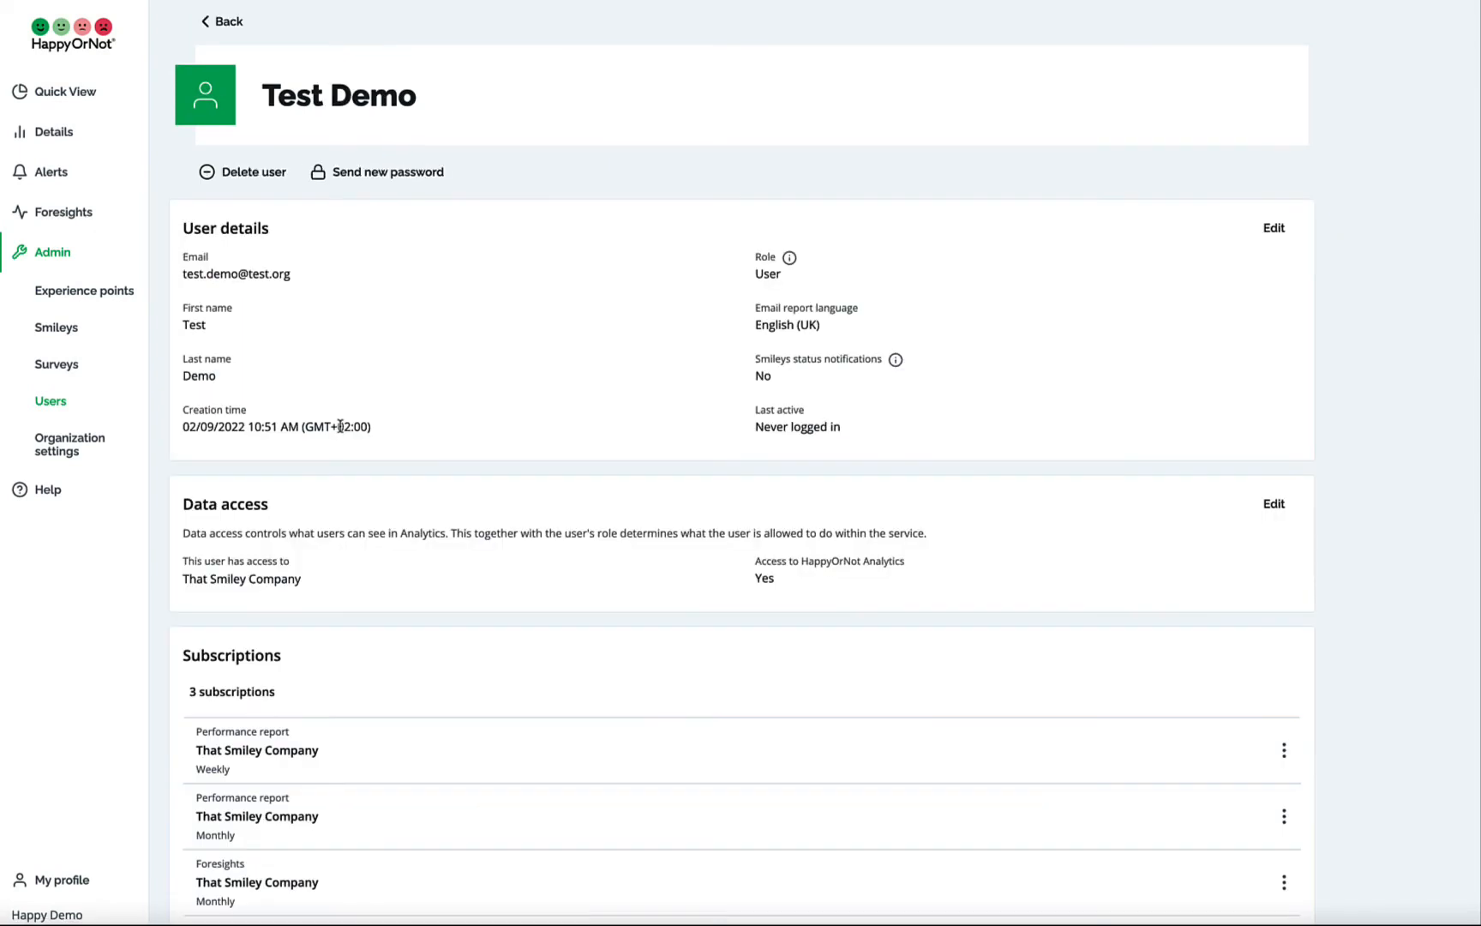
left_click(1273, 228)
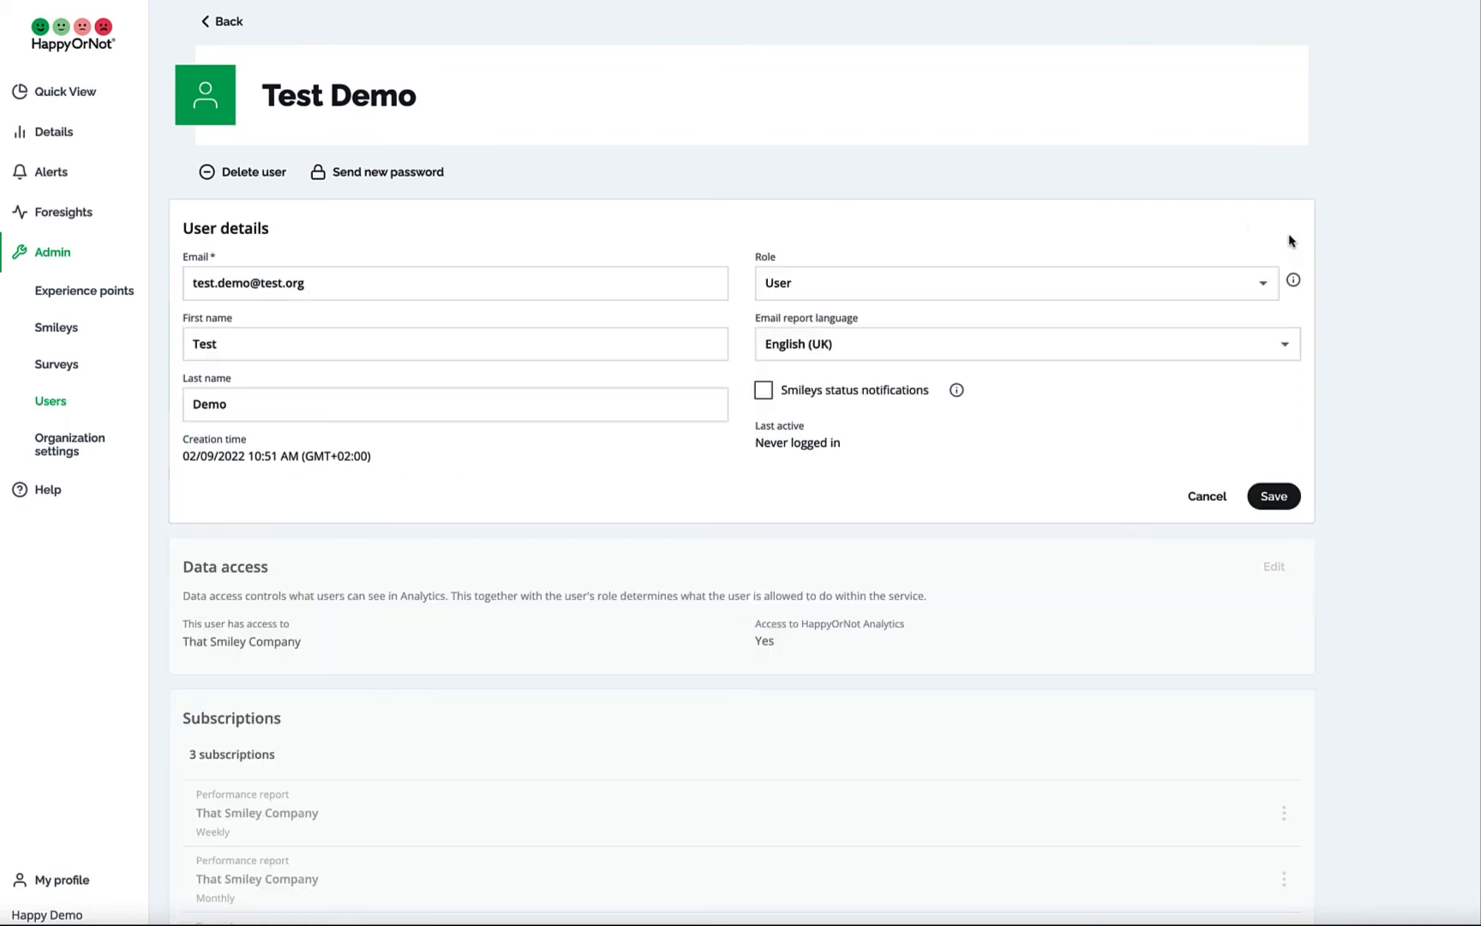
left_click(1205, 499)
scroll(1213, 446, "down", 2)
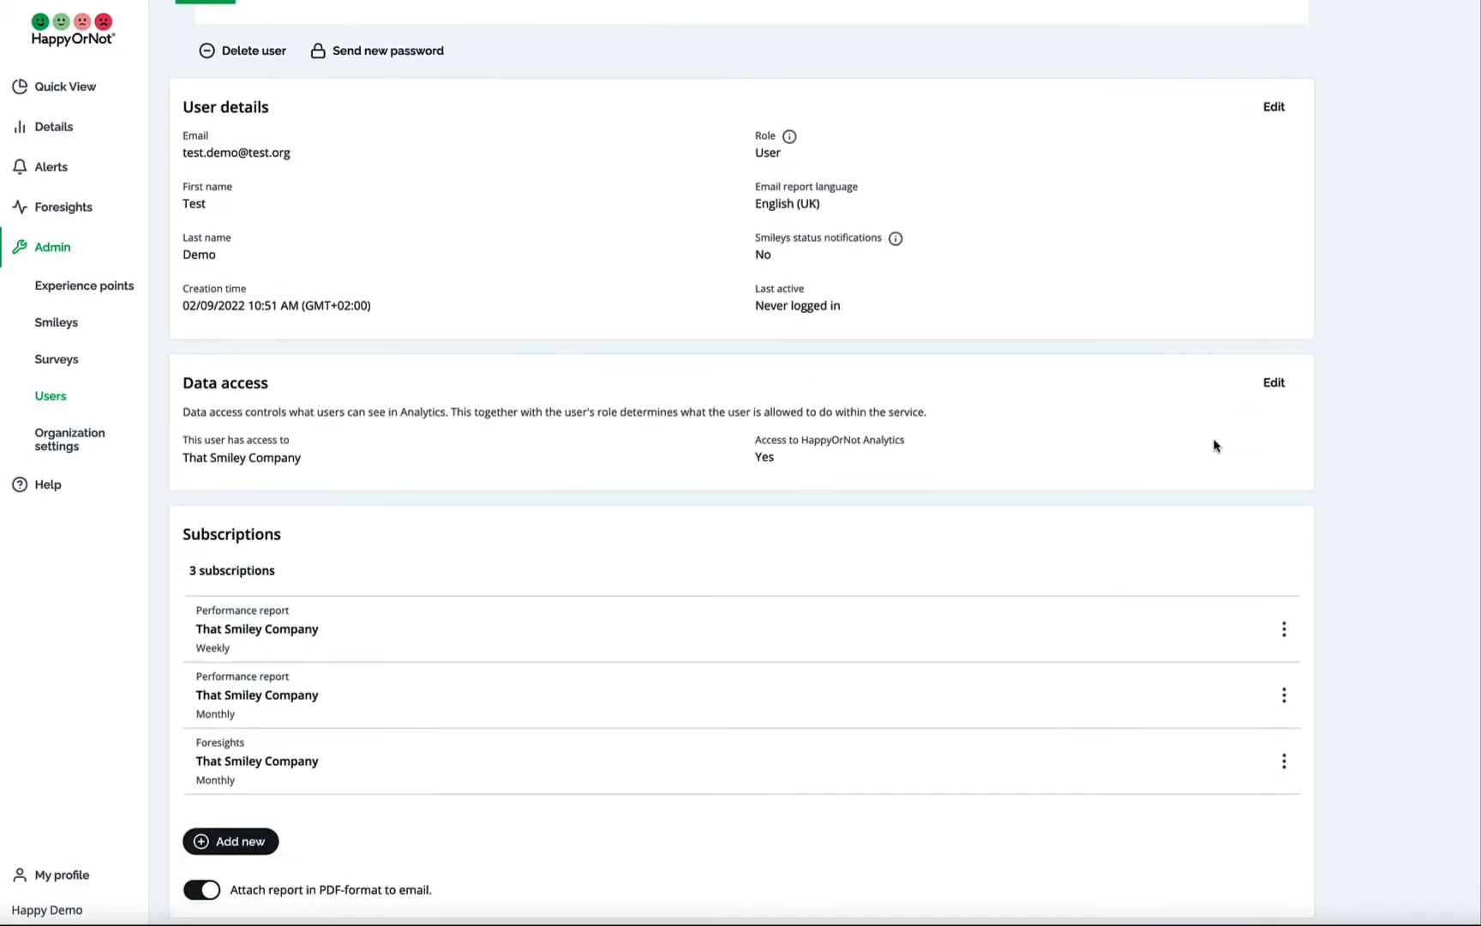
left_click(1283, 632)
left_click(1286, 634)
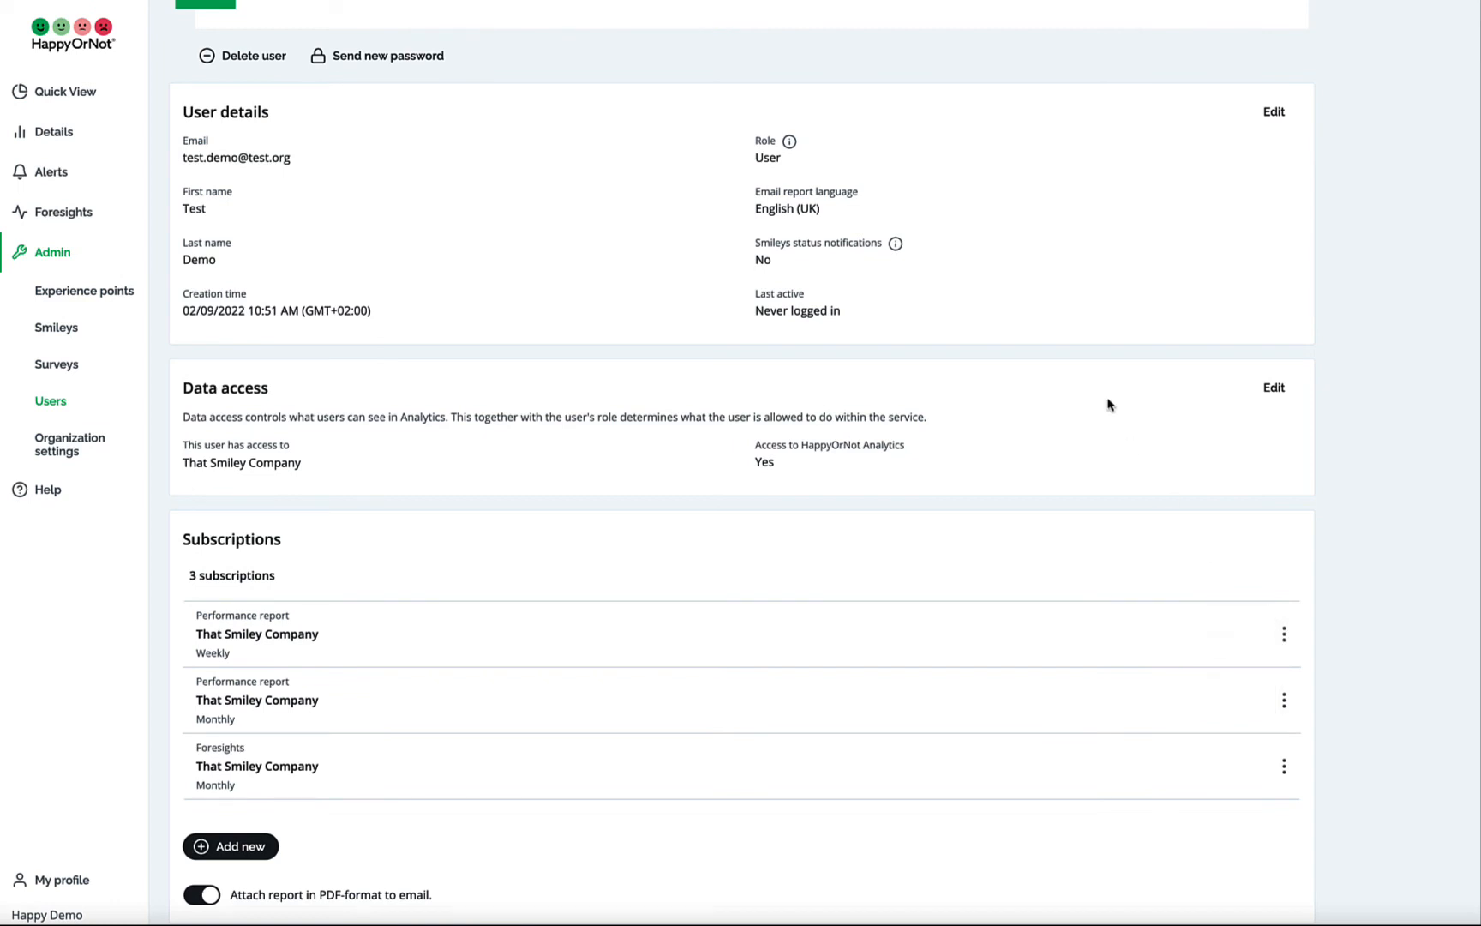
scroll(1065, 300, "up", 3)
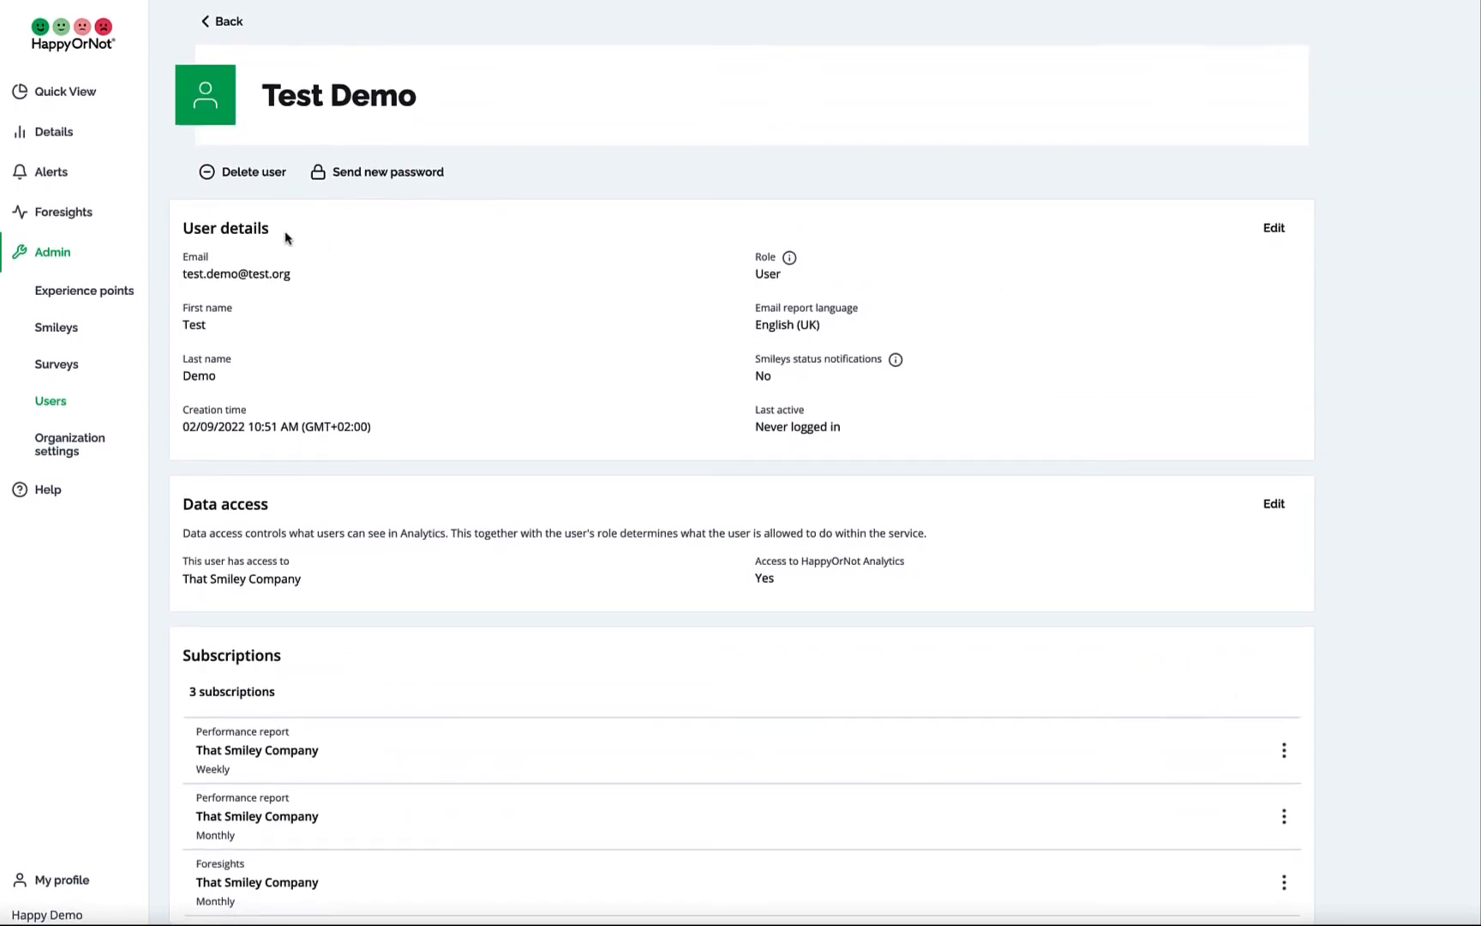
Request a new password email for the test user and cancel the request.
left_click(394, 176)
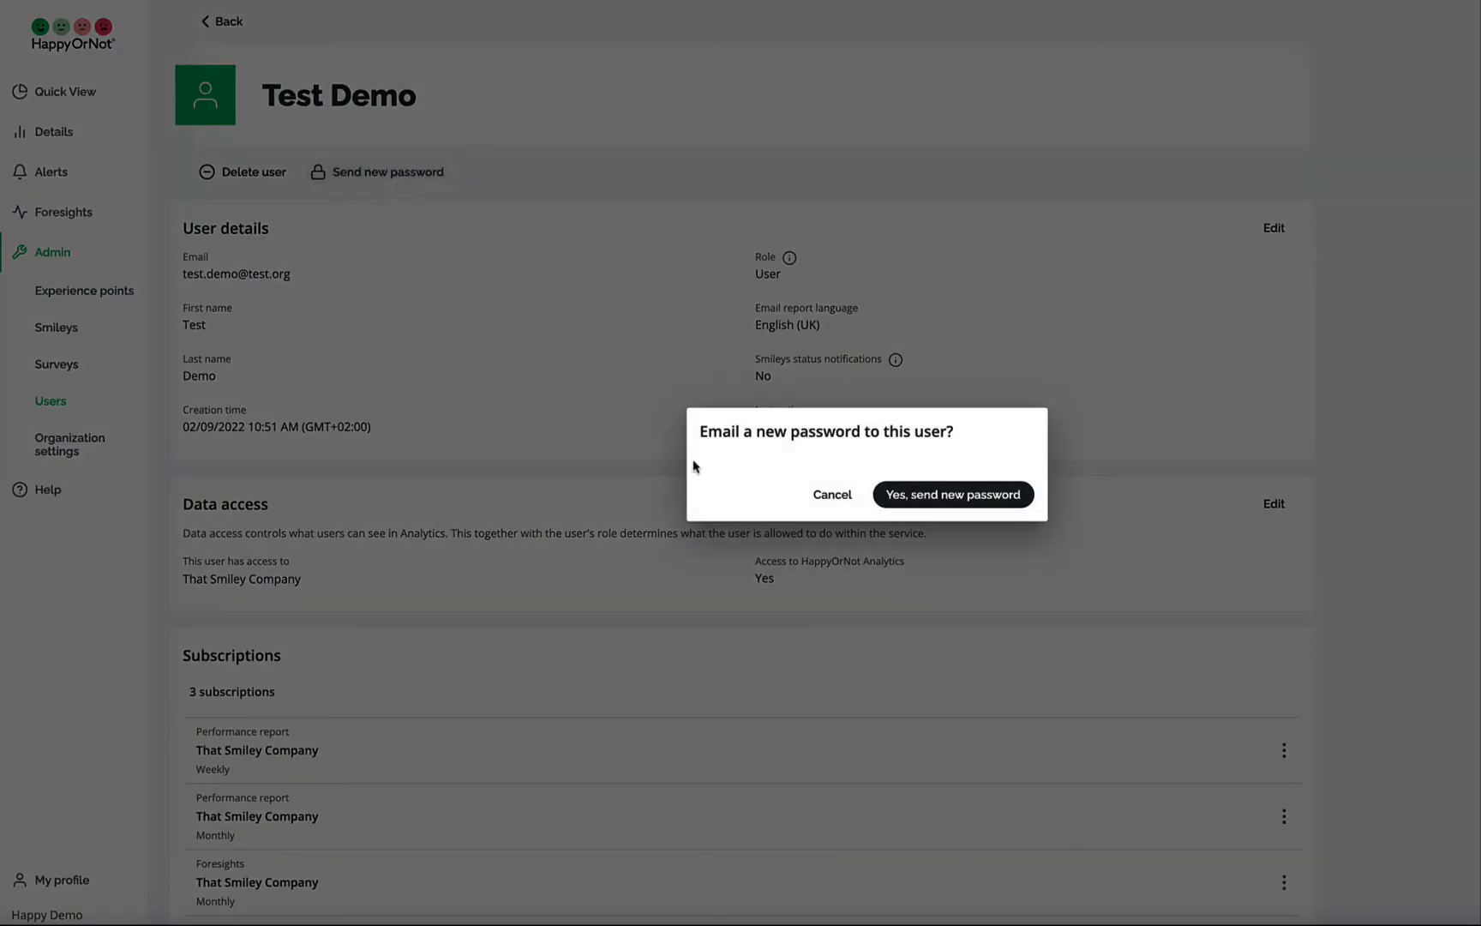
left_click(821, 501)
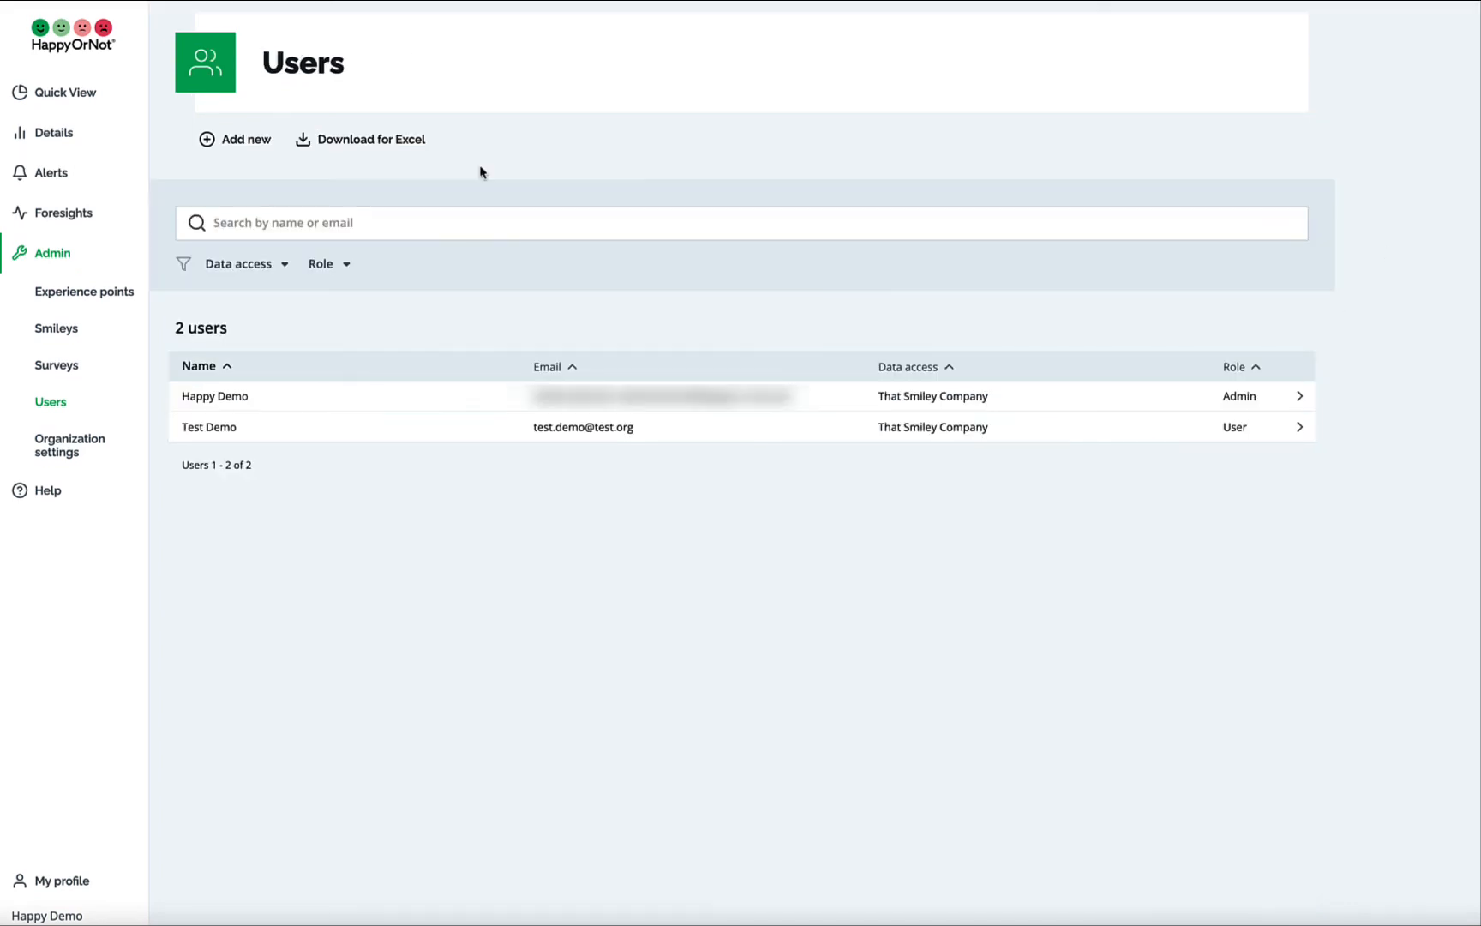
Download the user list for Excel and open the downloaded .xls file in Excel.
left_click(375, 149)
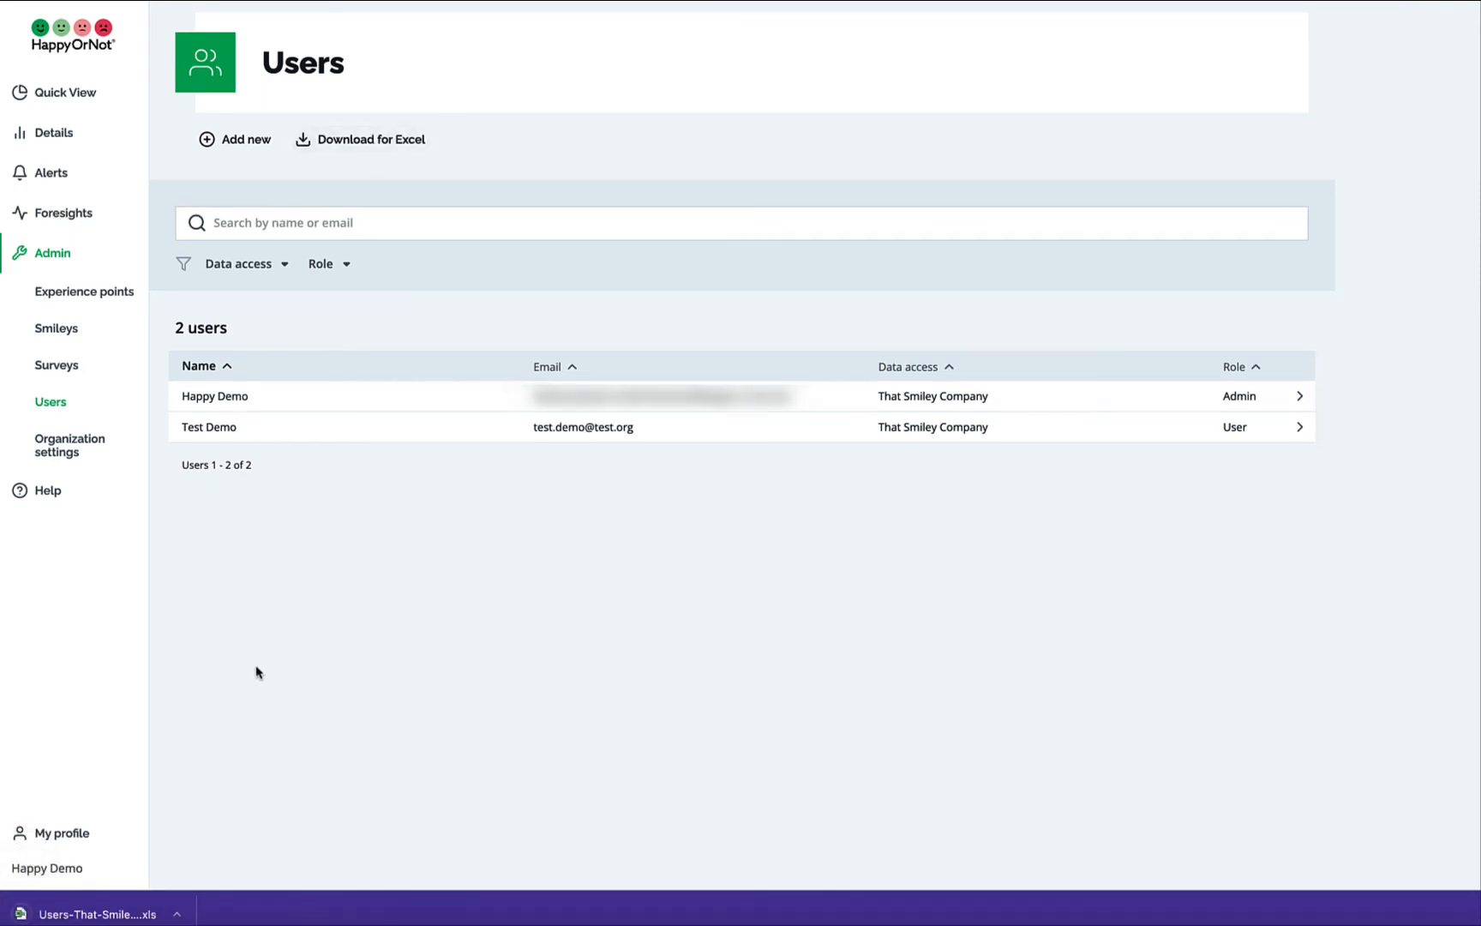
left_click(112, 915)
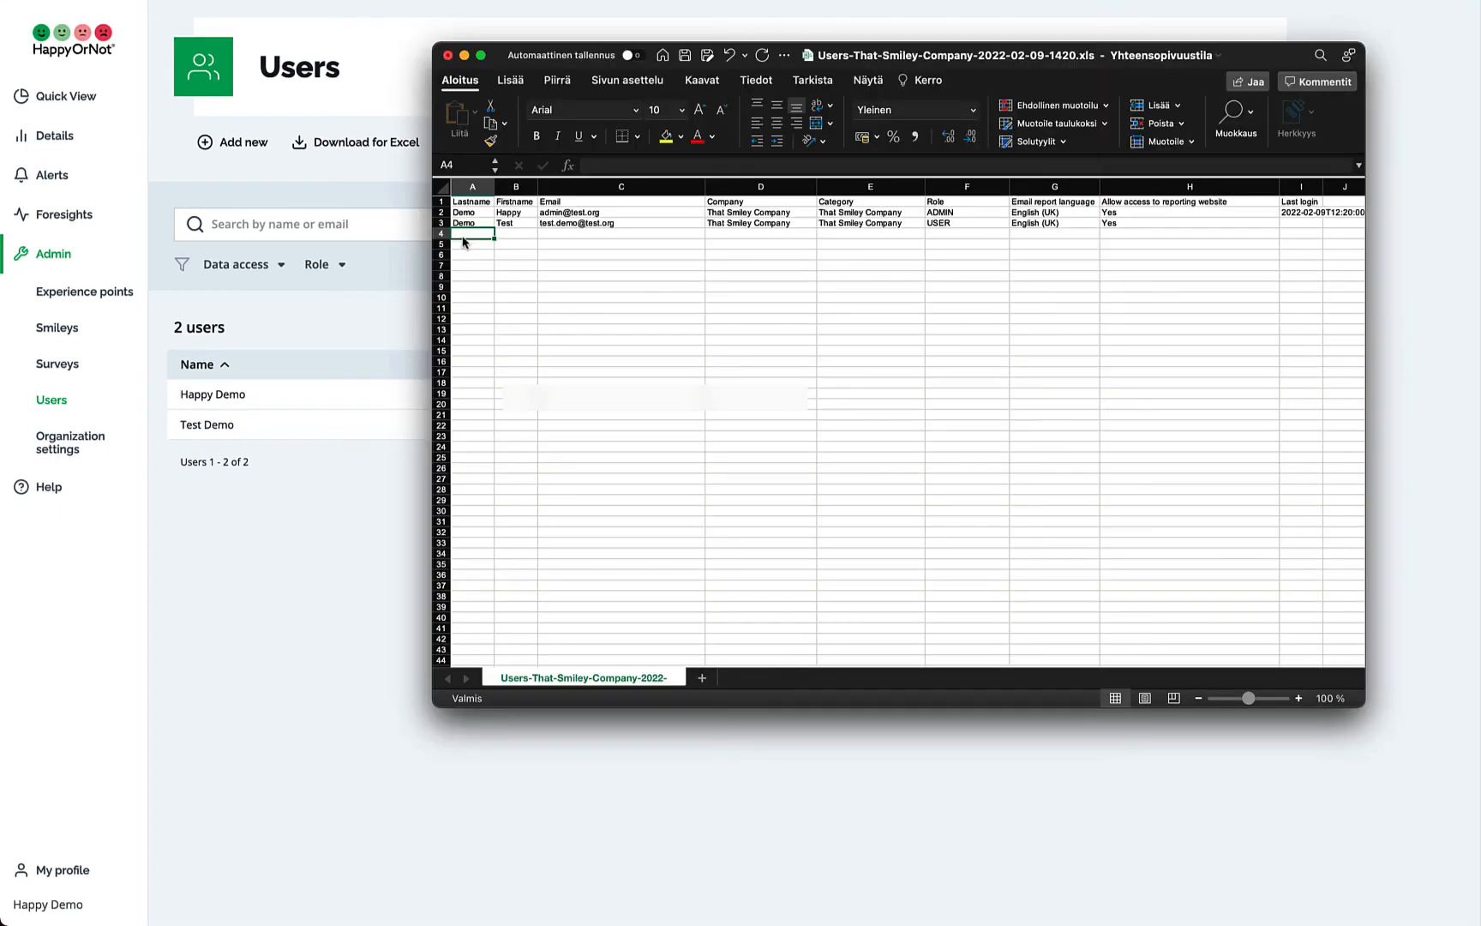